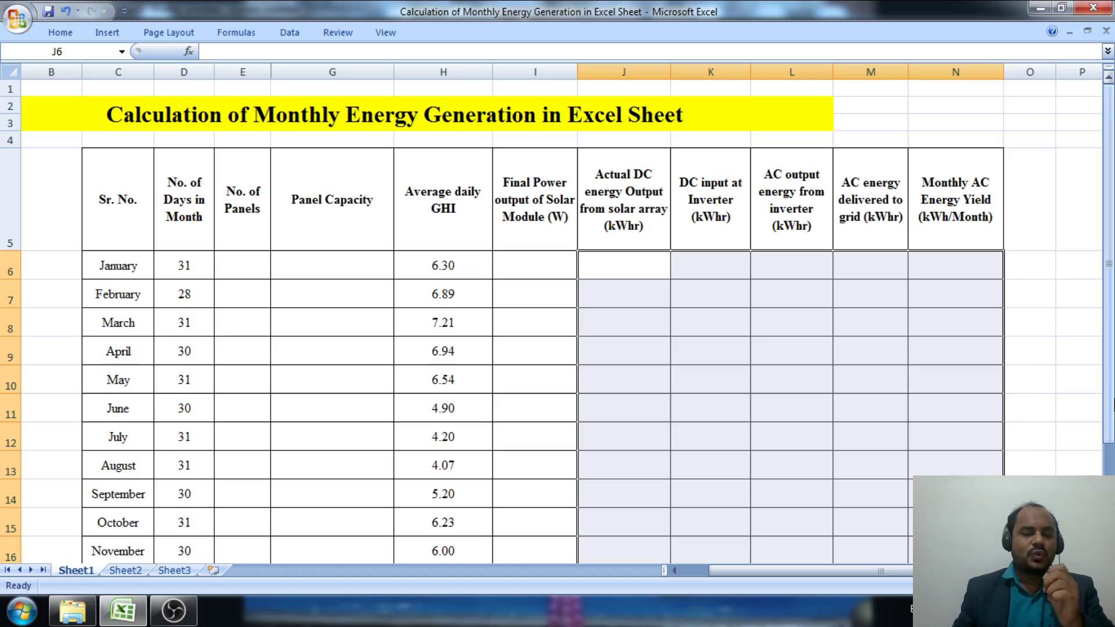
# - Review the energy table's layout, its month rows and the number of days listed for each month
pyautogui.click(1095, 233)
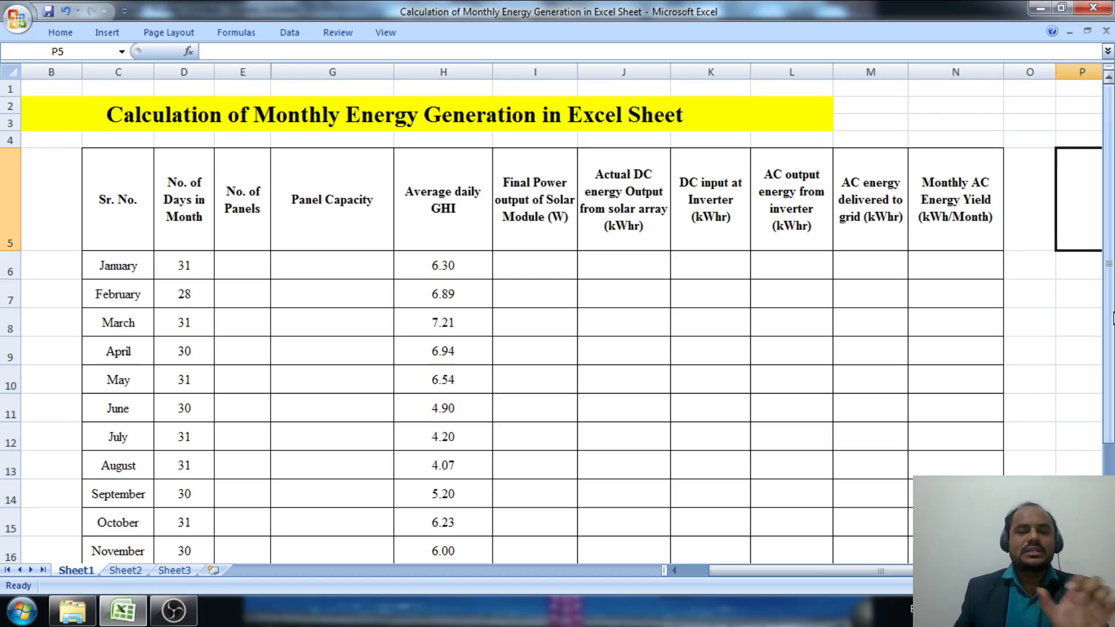
pyautogui.click(1082, 143)
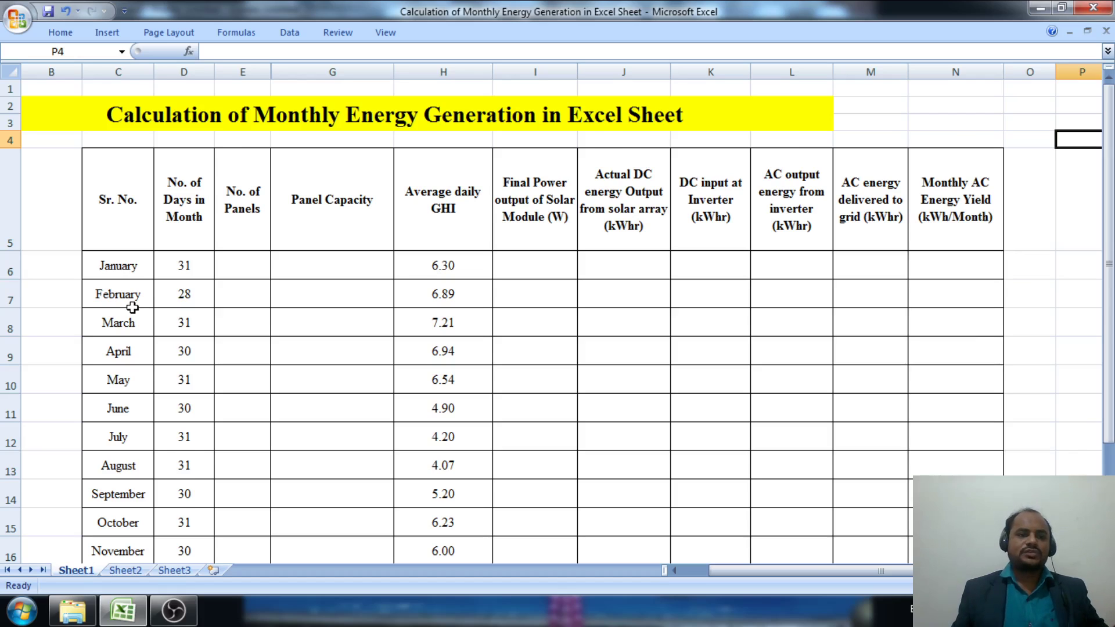
pyautogui.scroll(-1, 133, 311)
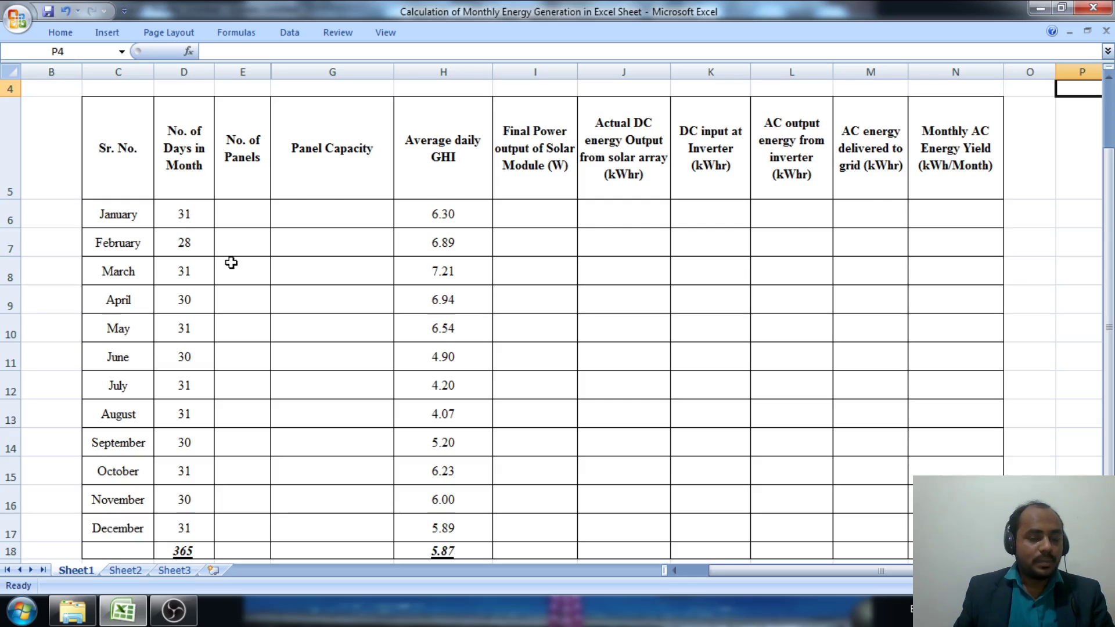
pyautogui.scroll(1, 226, 258)
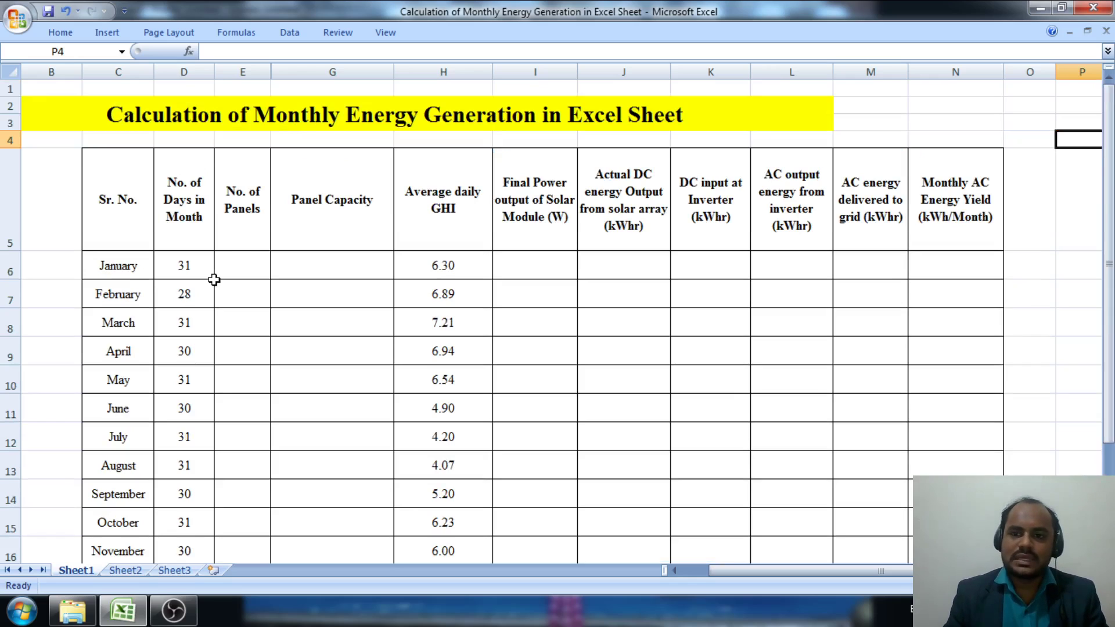
pyautogui.click(206, 266)
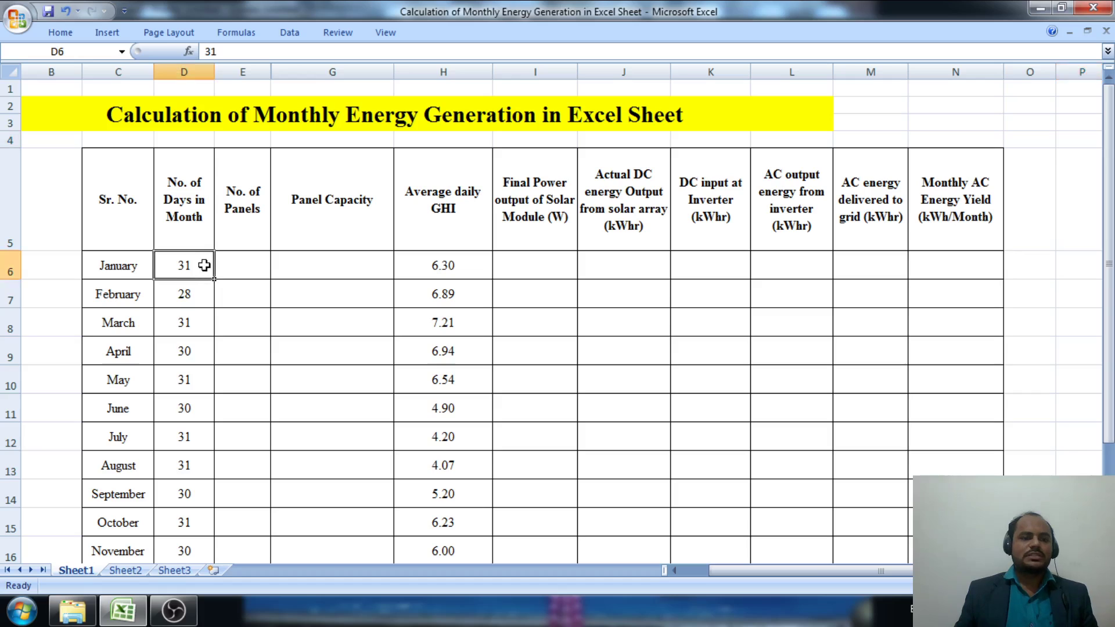
pyautogui.click(184, 293)
pyautogui.click(185, 323)
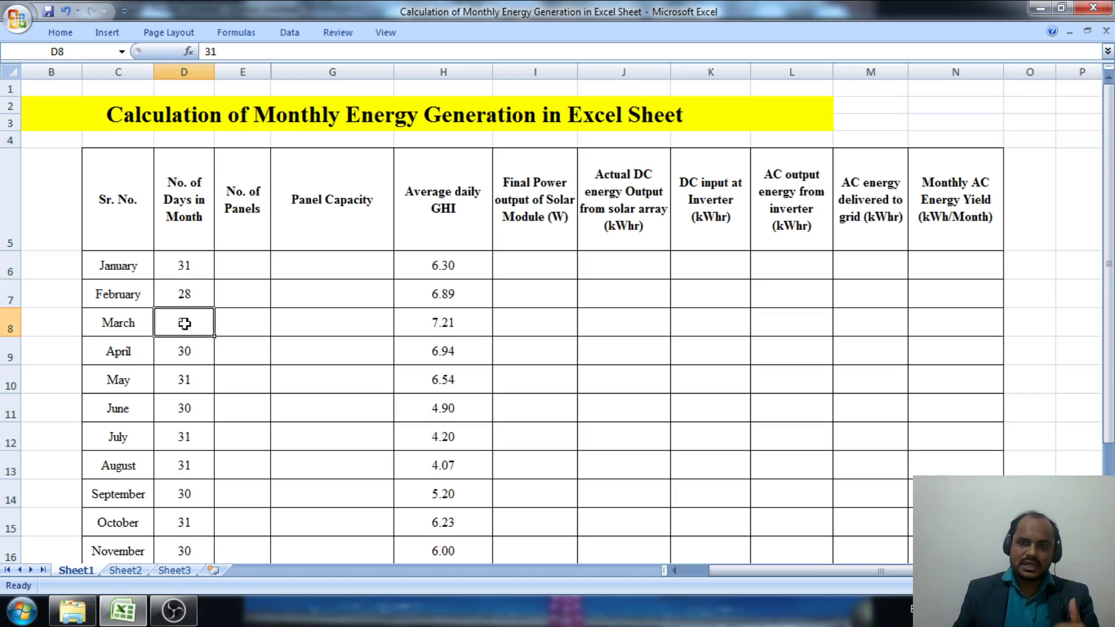
pyautogui.click(187, 353)
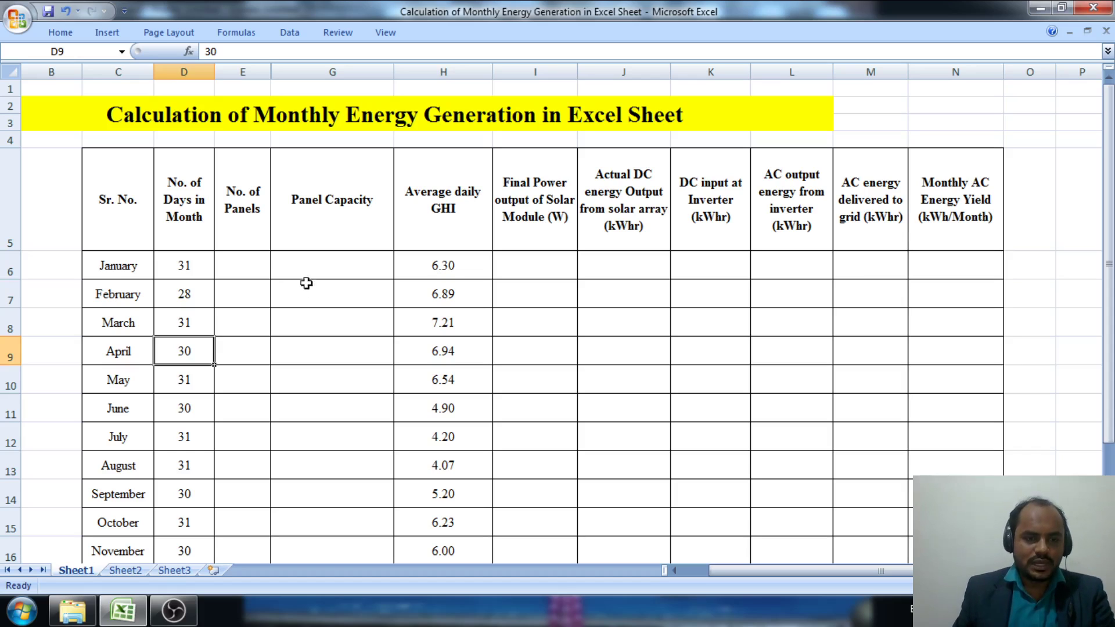
# - Enter 32 as the number of panels for January and fill it down through December
pyautogui.click(249, 270)
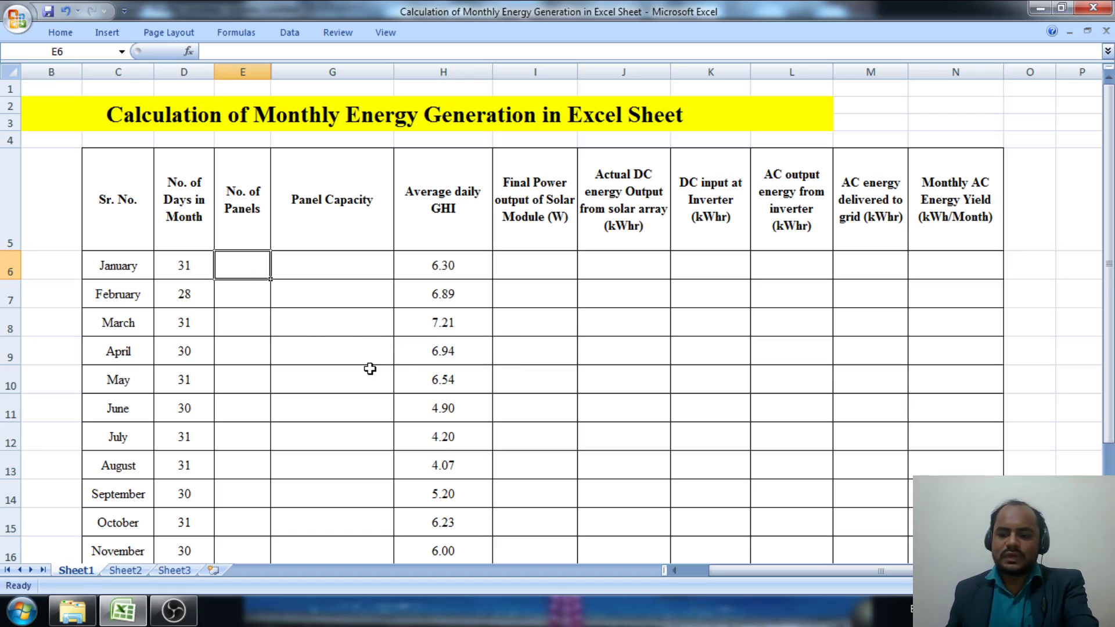
pyautogui.write('32')
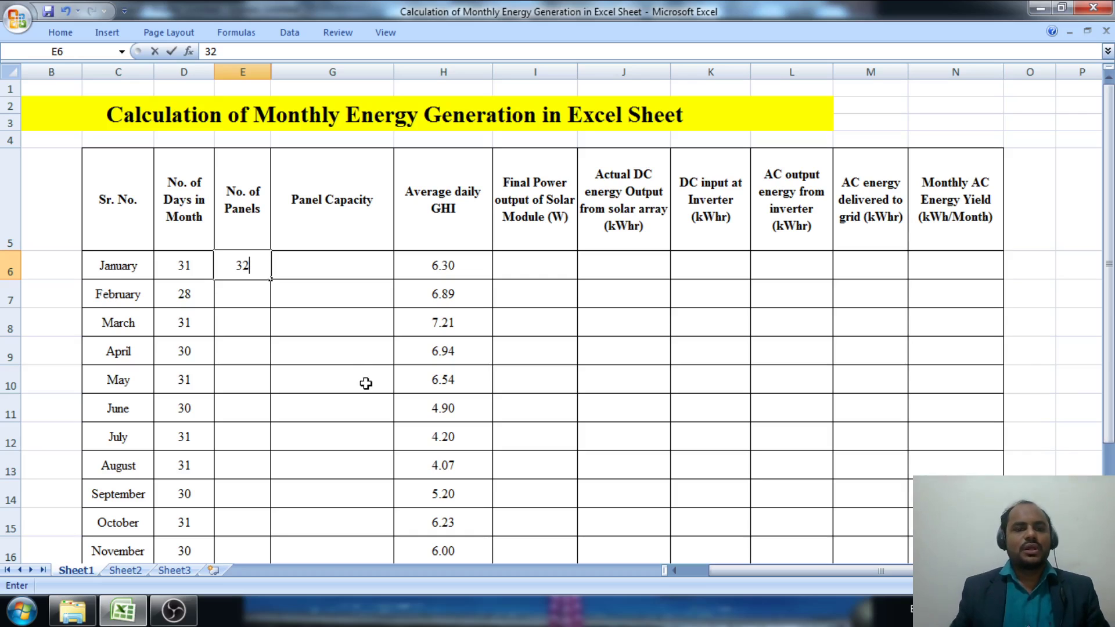
pyautogui.click(299, 334)
pyautogui.click(247, 266)
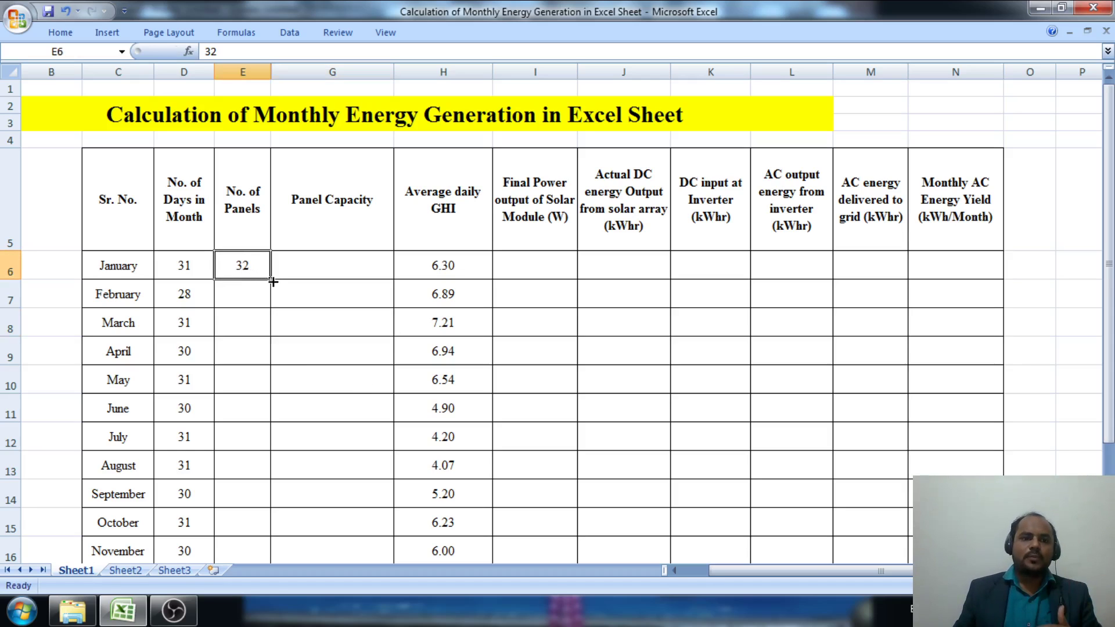
pyautogui.moveTo(273, 281); pyautogui.dragTo(278, 529)
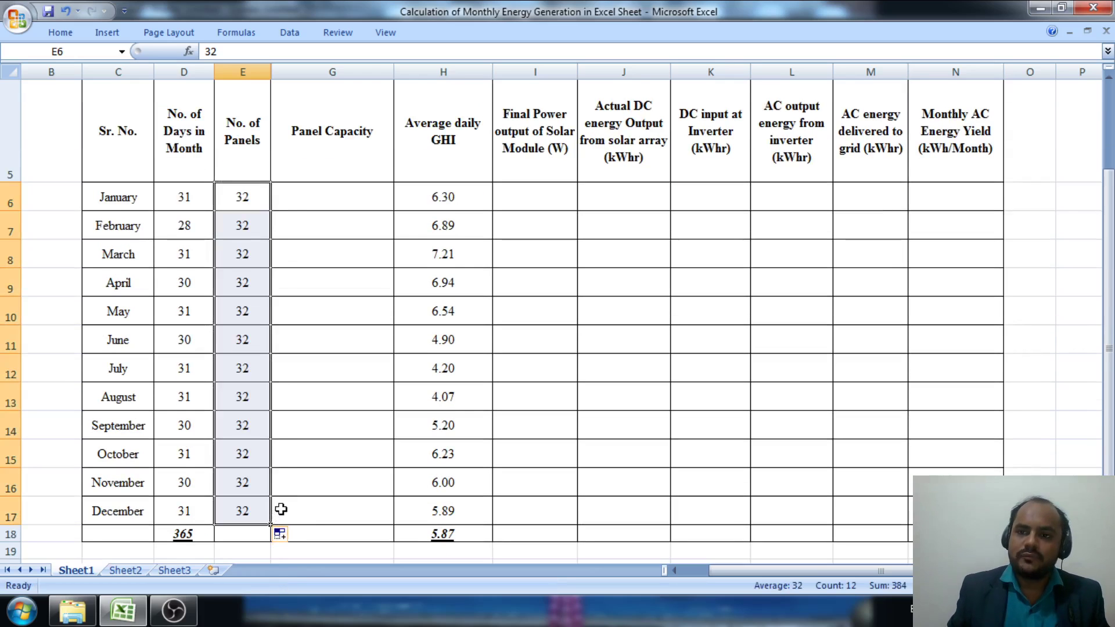
# - Enter a panel capacity of 325 for January and fill it down through December
pyautogui.scroll(1, 267, 417)
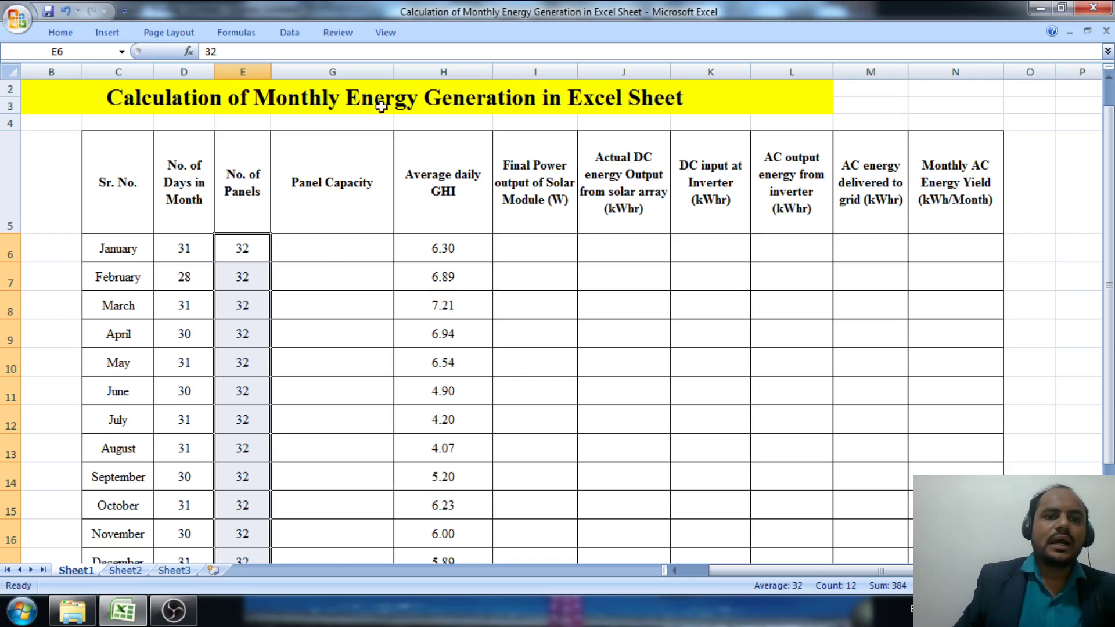
pyautogui.click(362, 72)
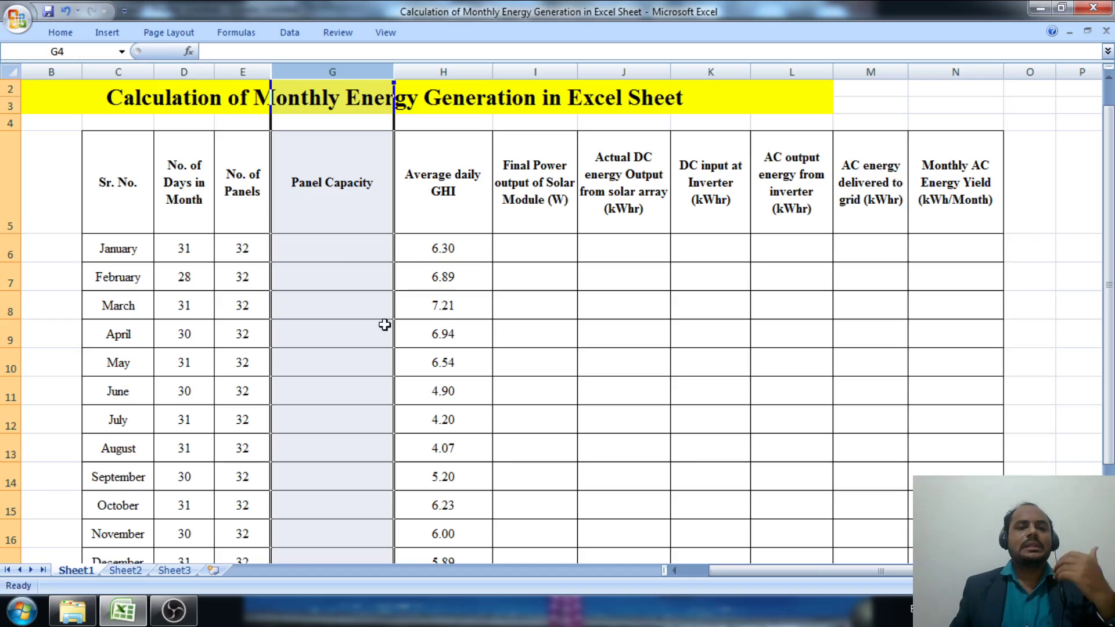
pyautogui.click(346, 266)
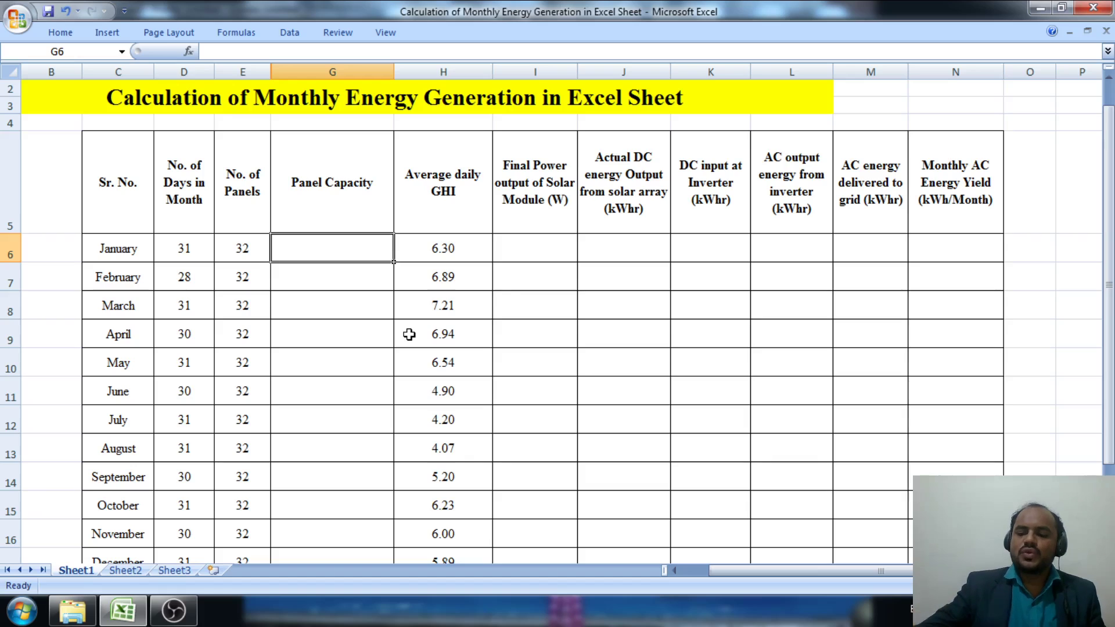
pyautogui.write('325')
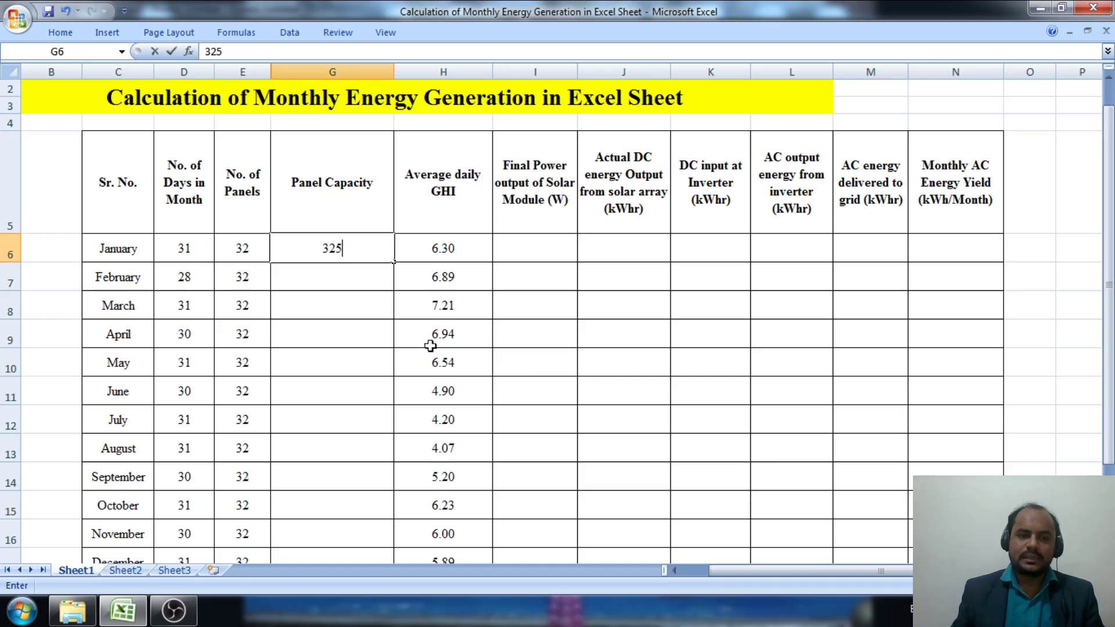
pyautogui.click(364, 295)
pyautogui.click(366, 243)
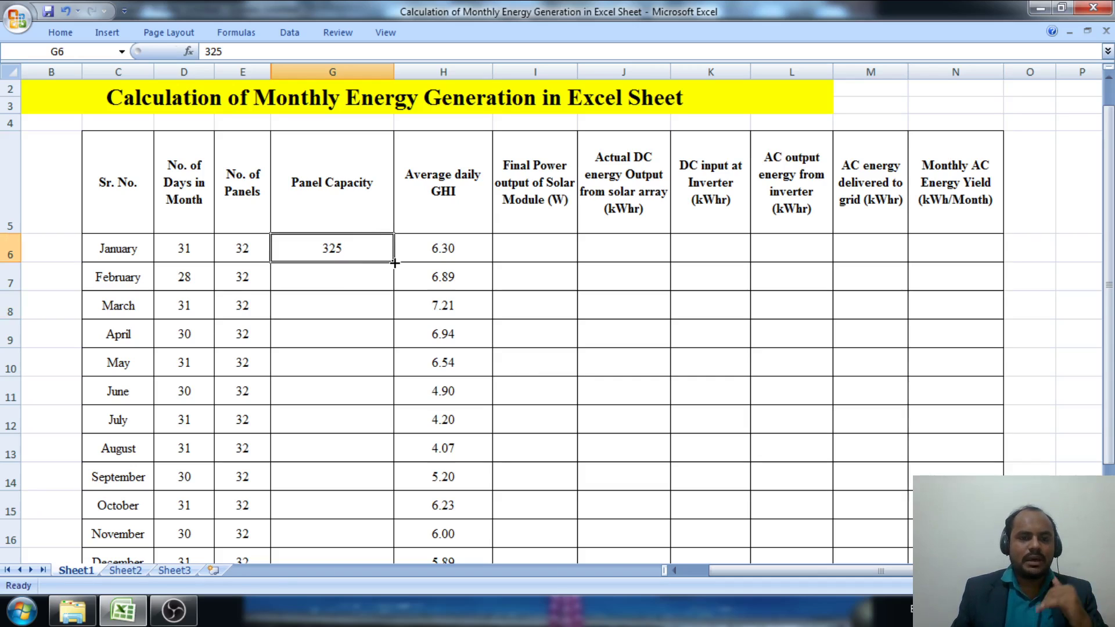
pyautogui.moveTo(394, 262); pyautogui.dragTo(377, 517)
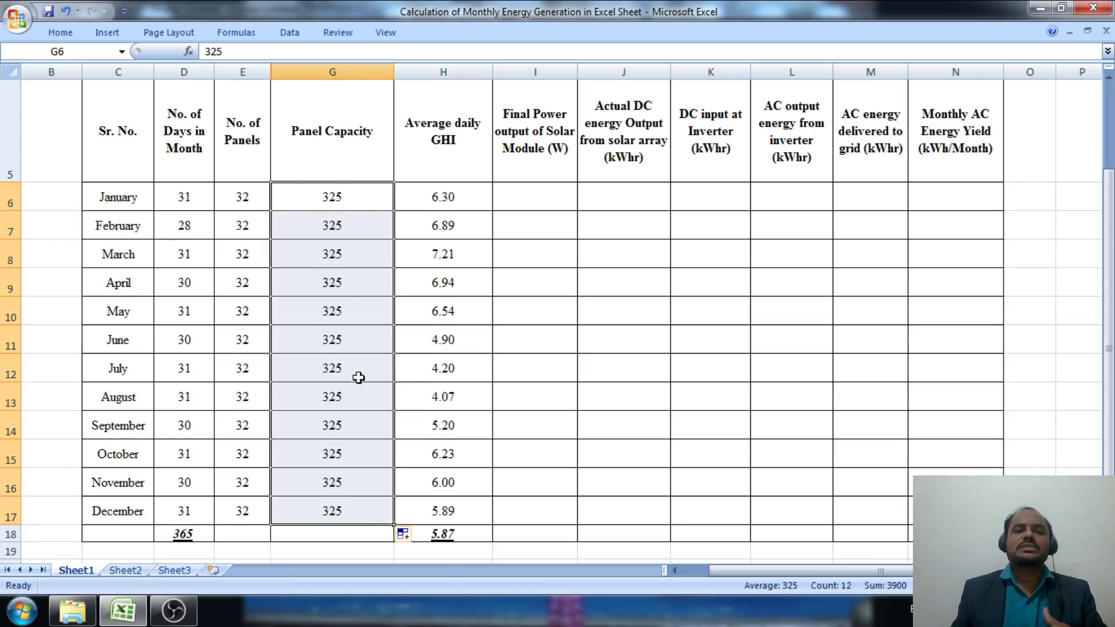
pyautogui.scroll(1, 483, 379)
pyautogui.click(605, 351)
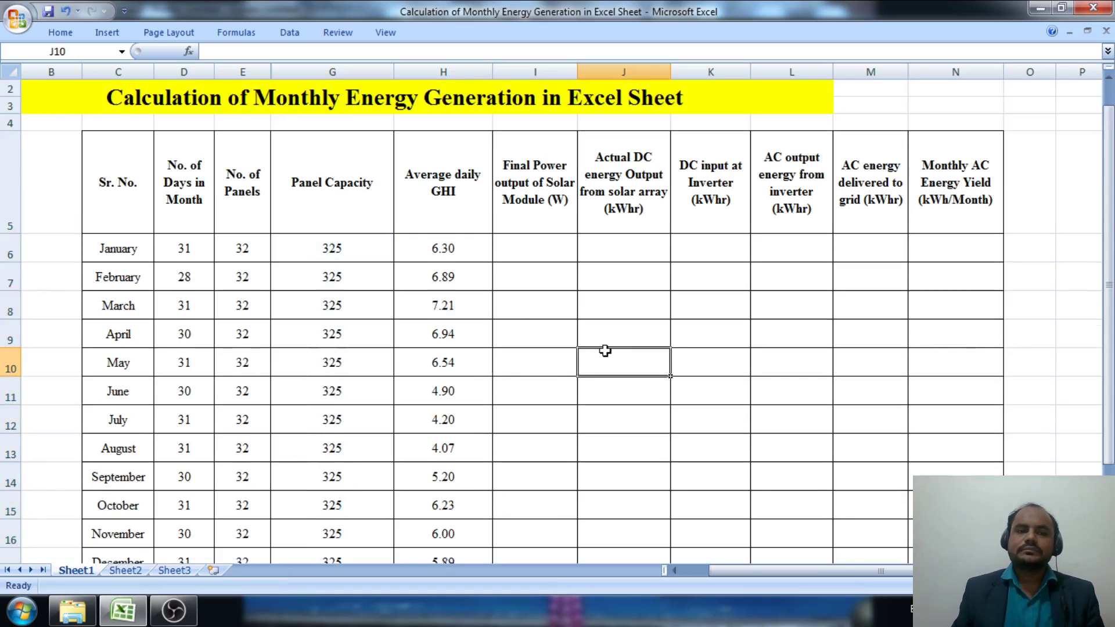
# - Examine the average daily GHI values for the individual months and the figure in the bottom row
pyautogui.click(450, 72)
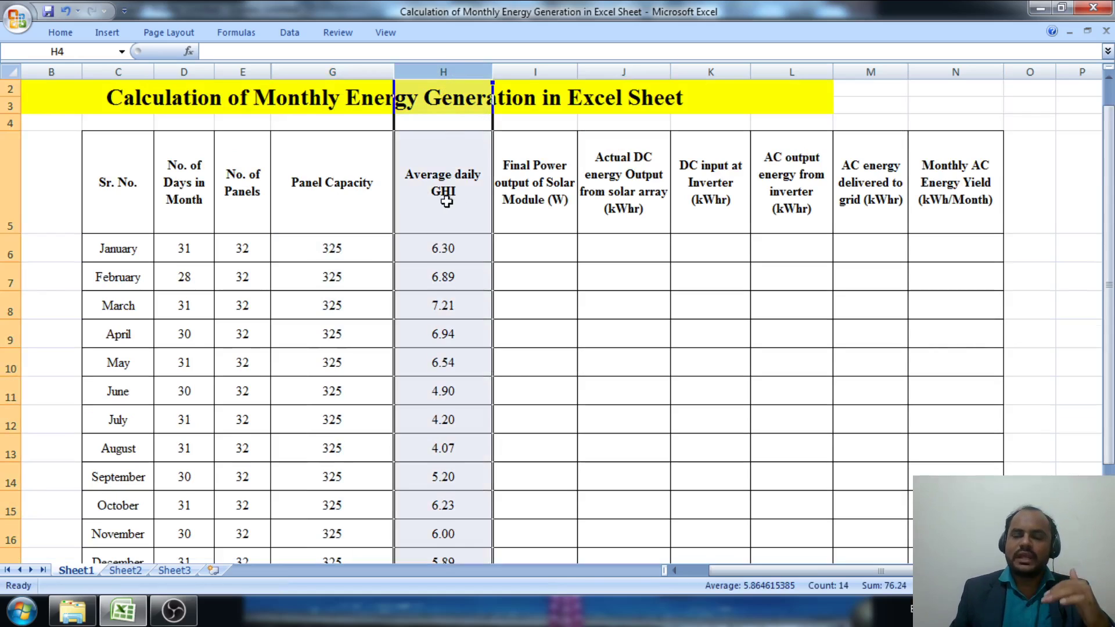
pyautogui.click(523, 271)
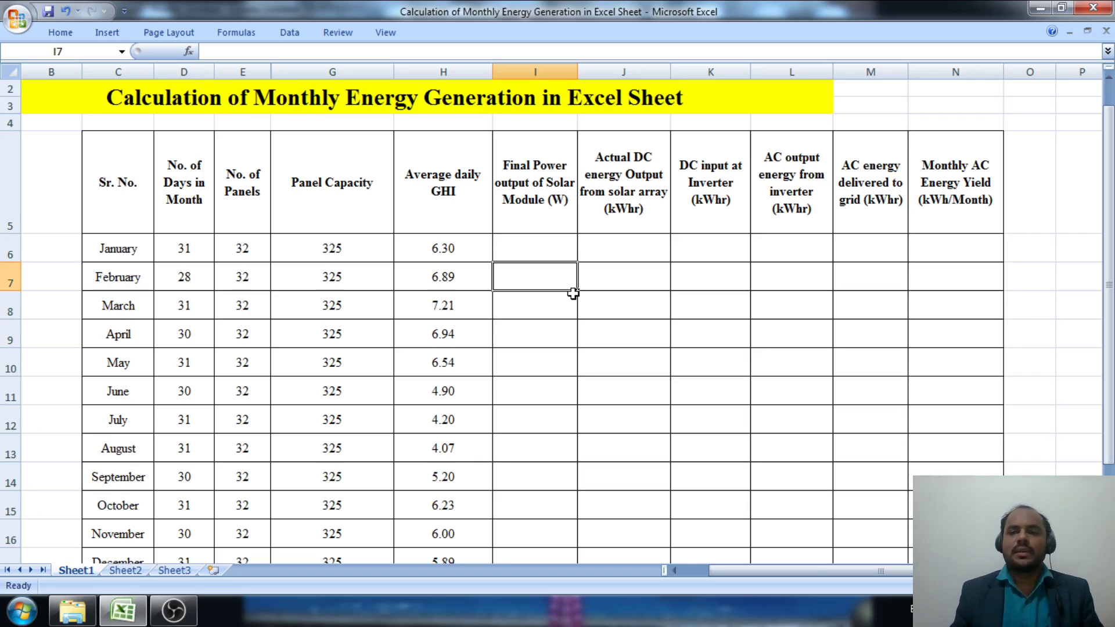
pyautogui.click(445, 244)
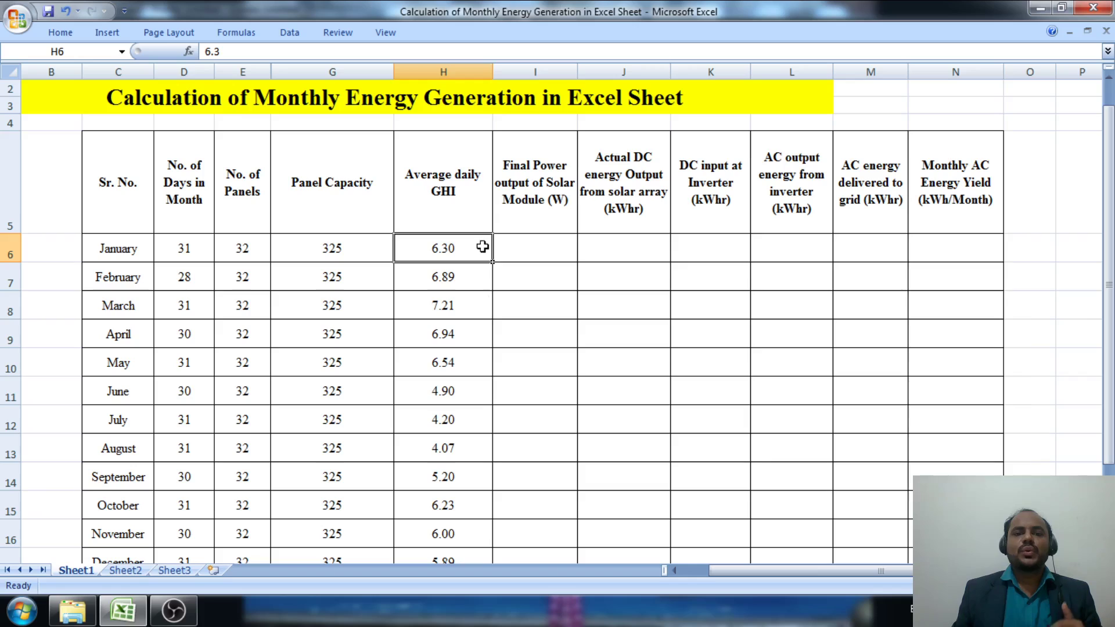
pyautogui.click(477, 283)
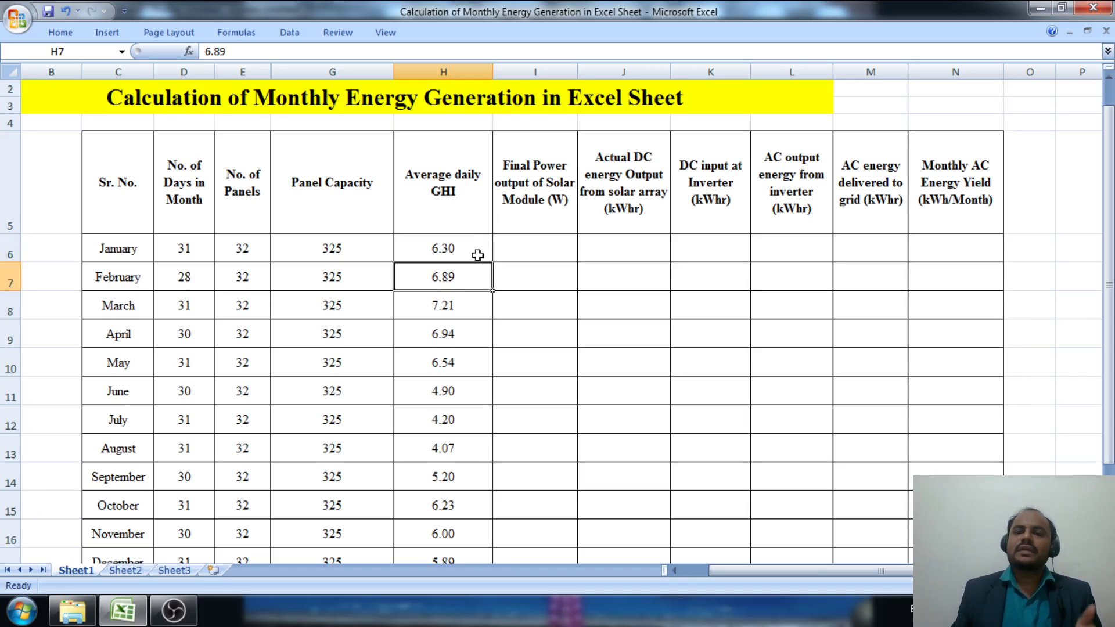
pyautogui.click(477, 256)
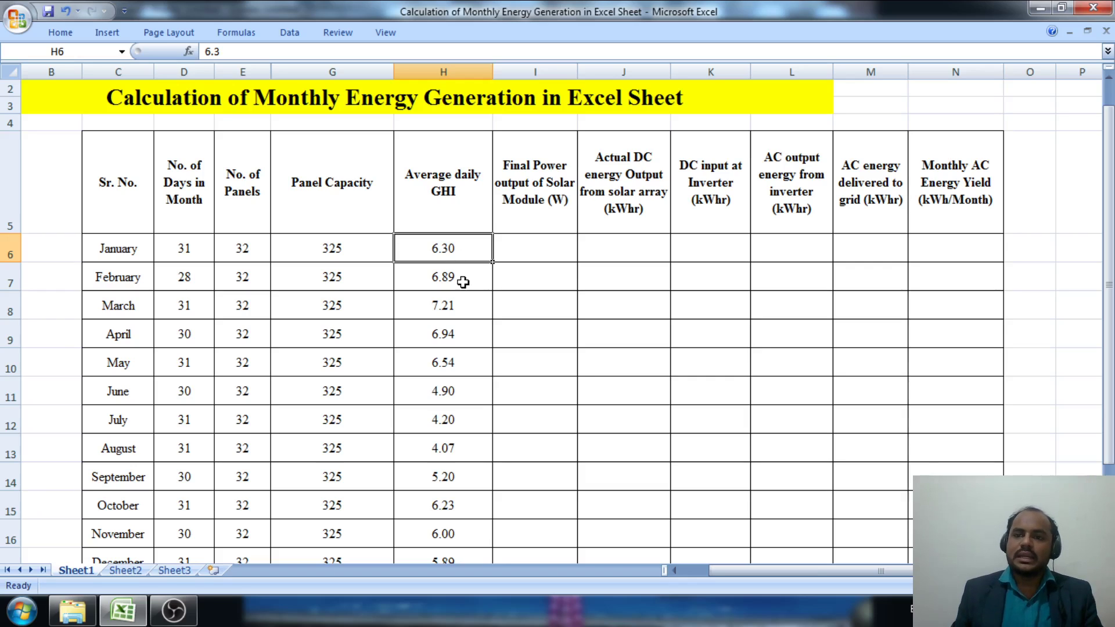
pyautogui.click(465, 277)
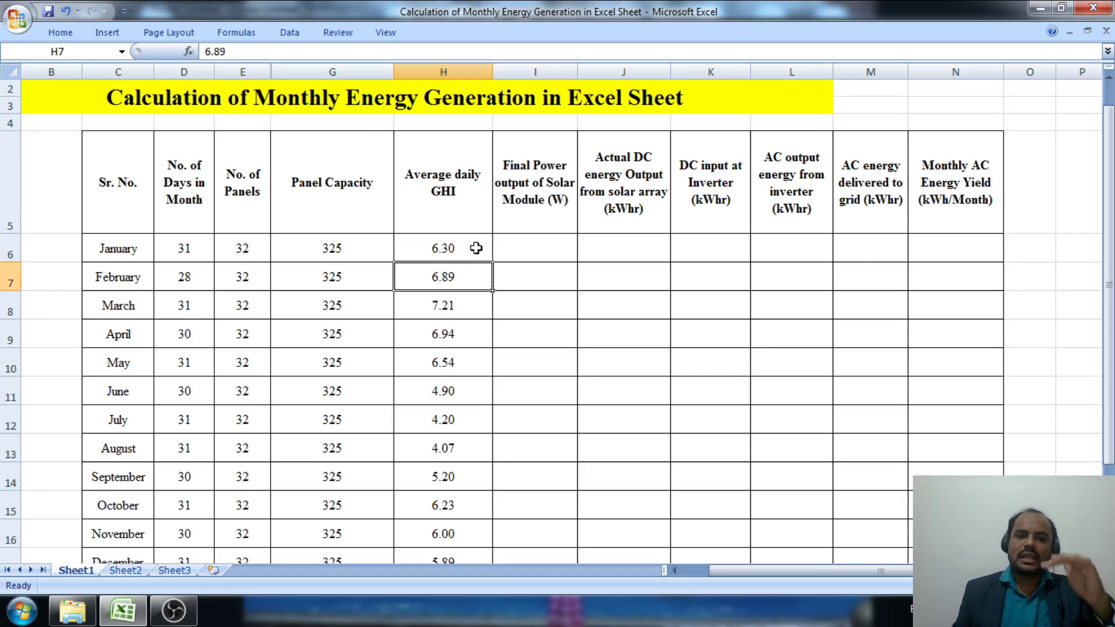
pyautogui.scroll(-1, 457, 335)
pyautogui.scroll(1, 441, 414)
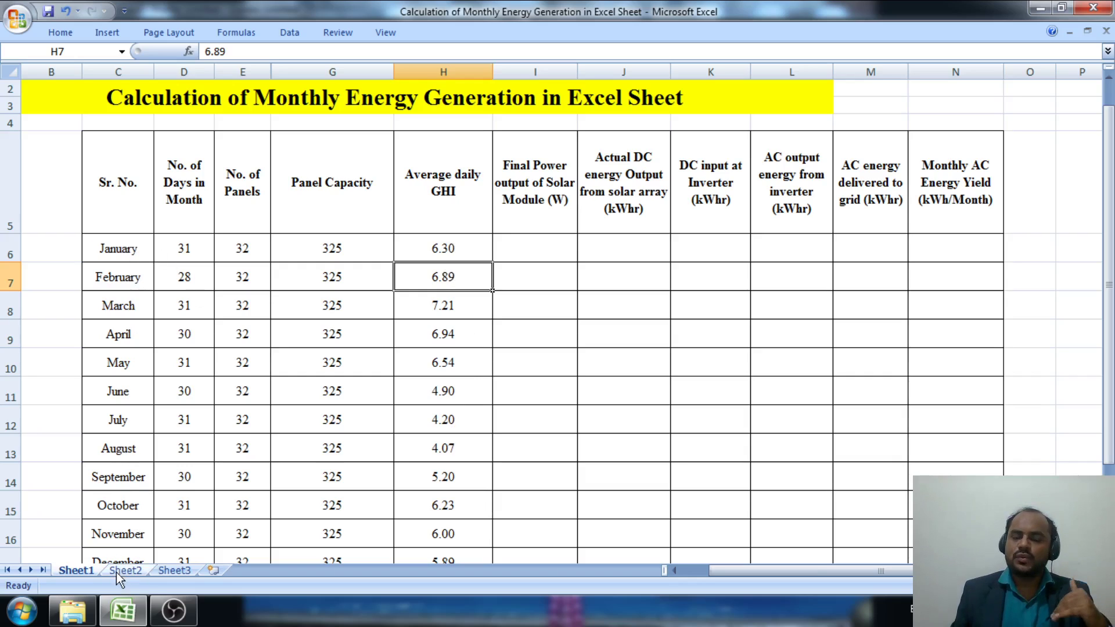
pyautogui.click(549, 373)
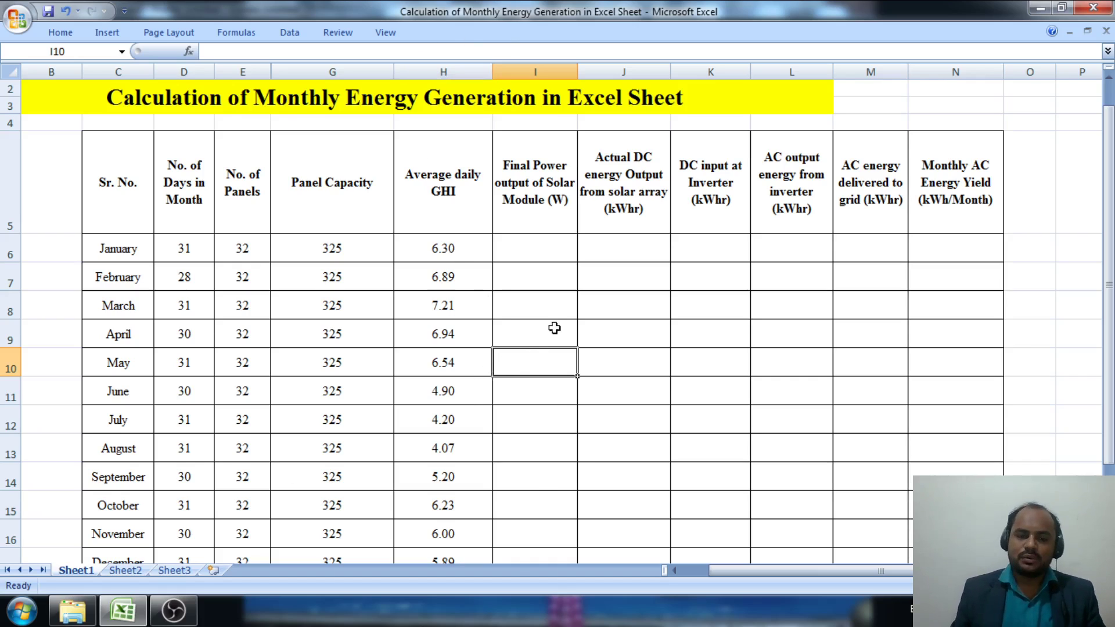
pyautogui.scroll(-1, 473, 361)
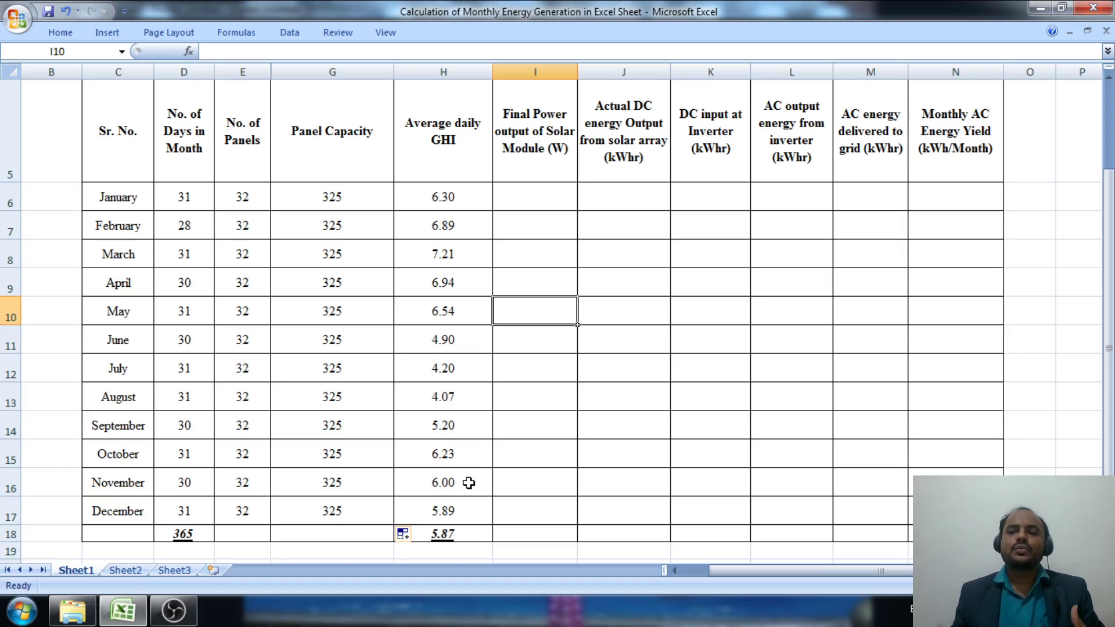
pyautogui.click(723, 310)
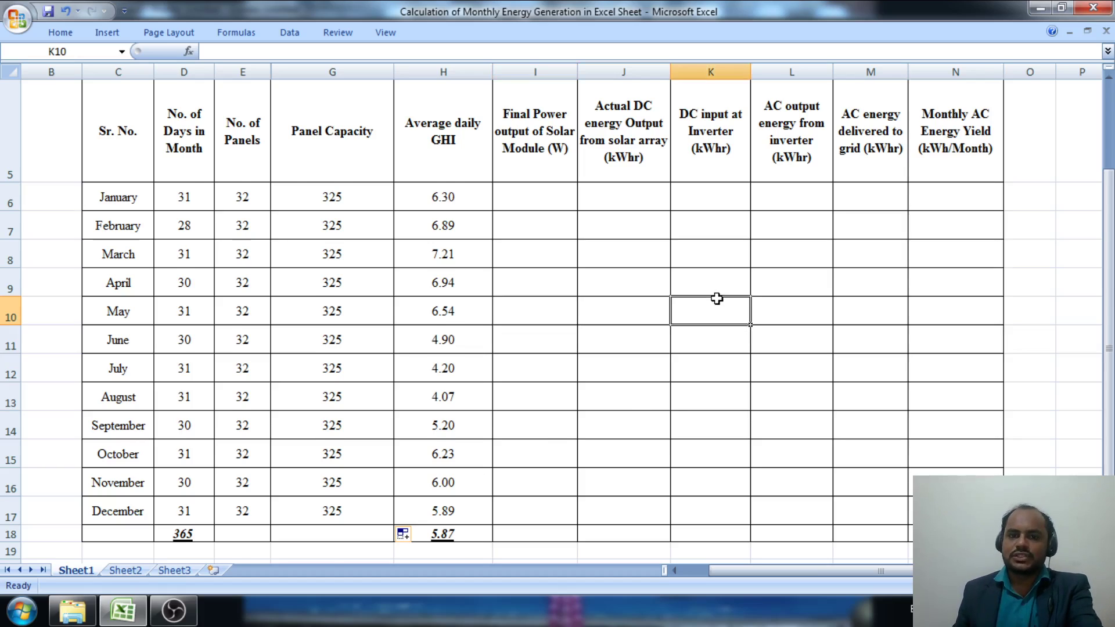
# - Calculate January's final power output of the solar module with the formula =(G6*0.95*0.95*0.95)/1000
pyautogui.scroll(1, 717, 299)
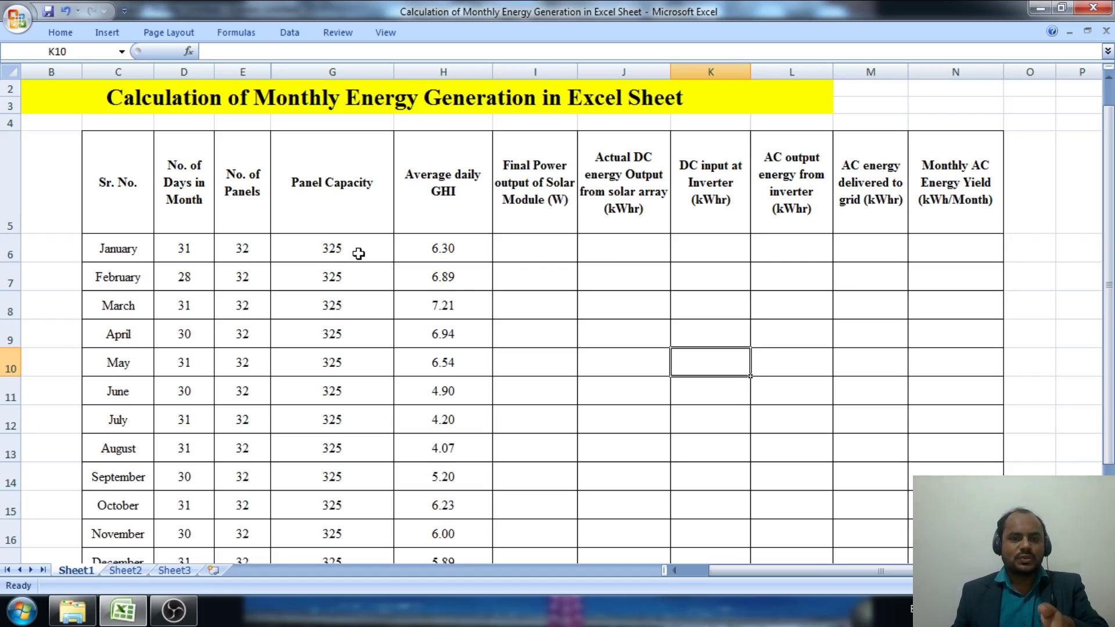
pyautogui.doubleClick(537, 249)
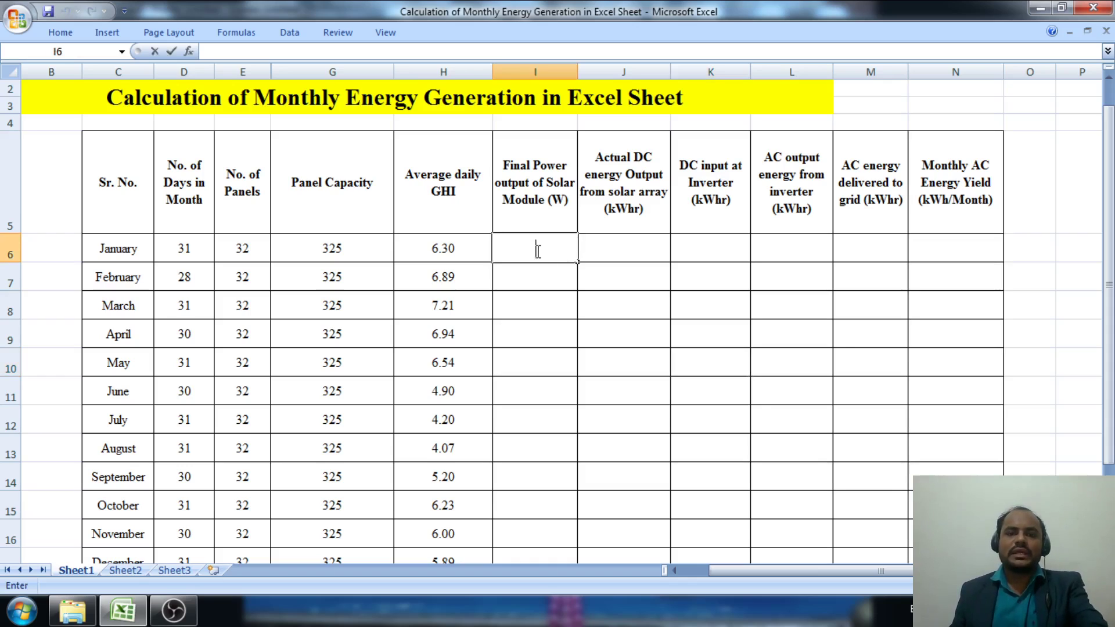
pyautogui.write('=')
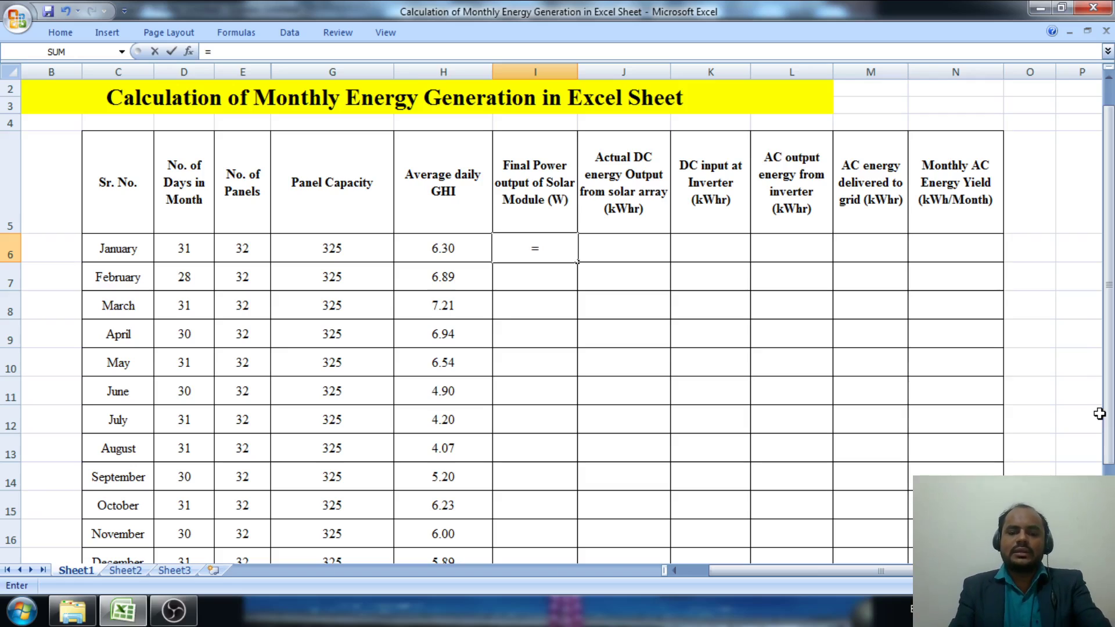
pyautogui.write('(')
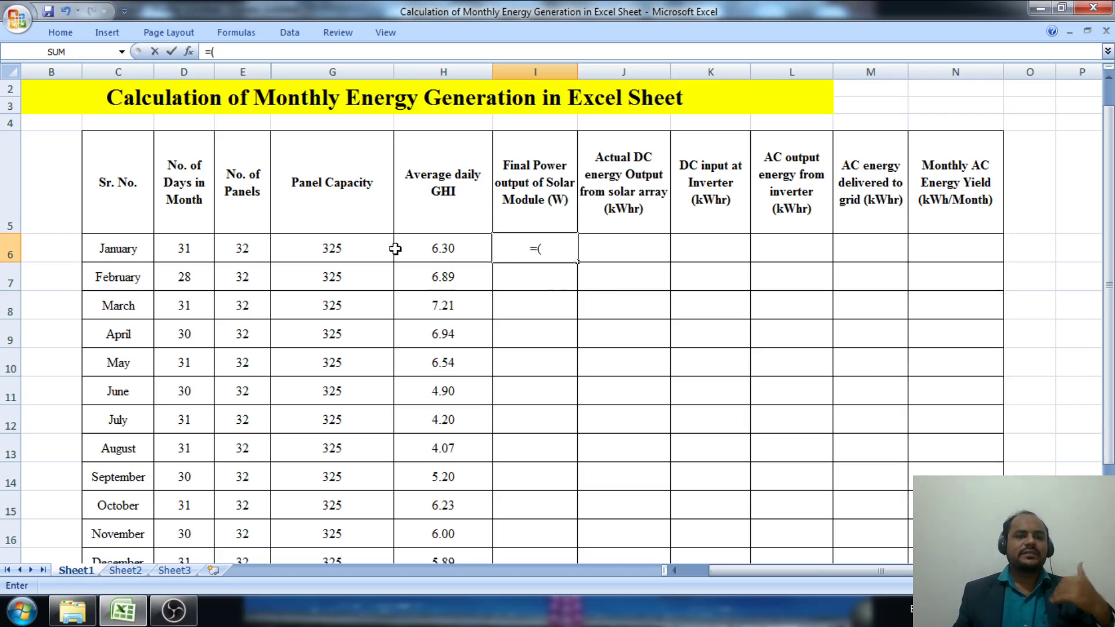
pyautogui.click(372, 254)
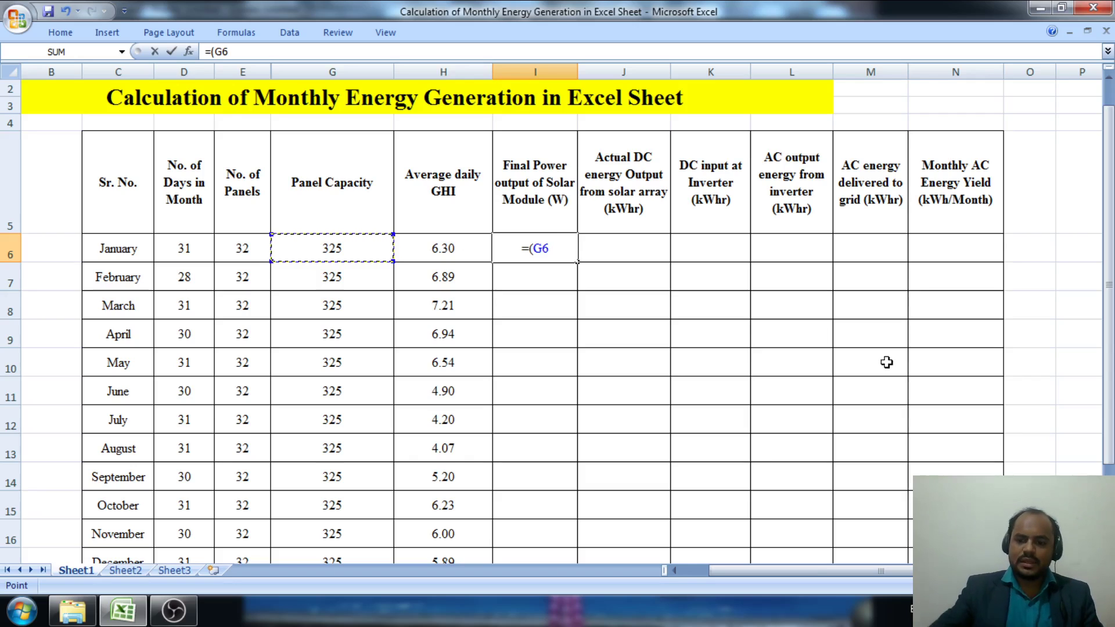
pyautogui.write('*')
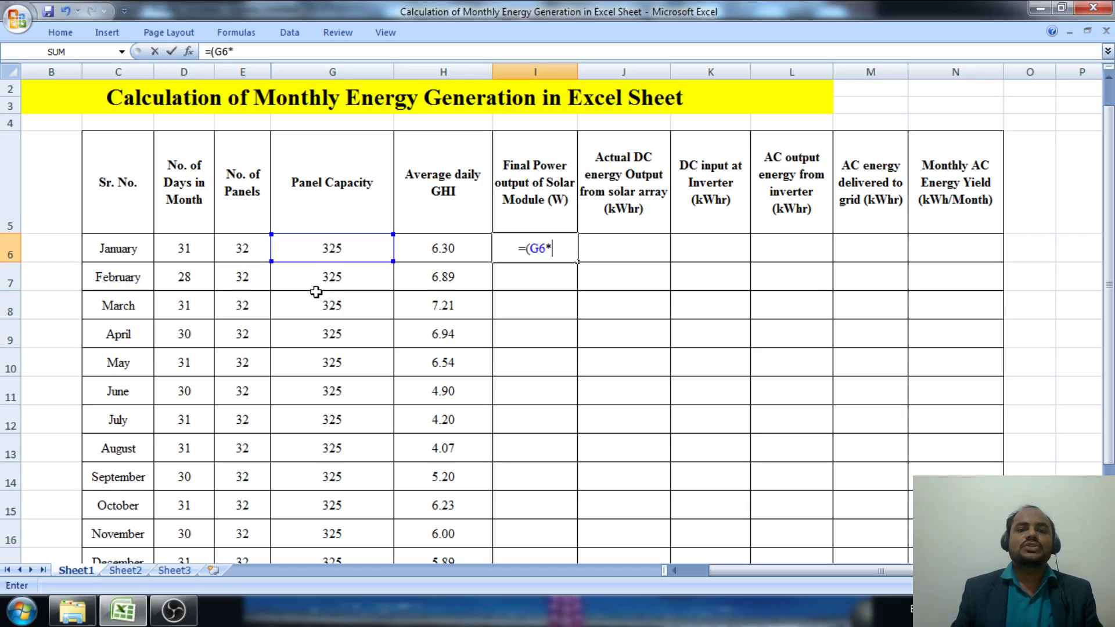
pyautogui.write('0.95')
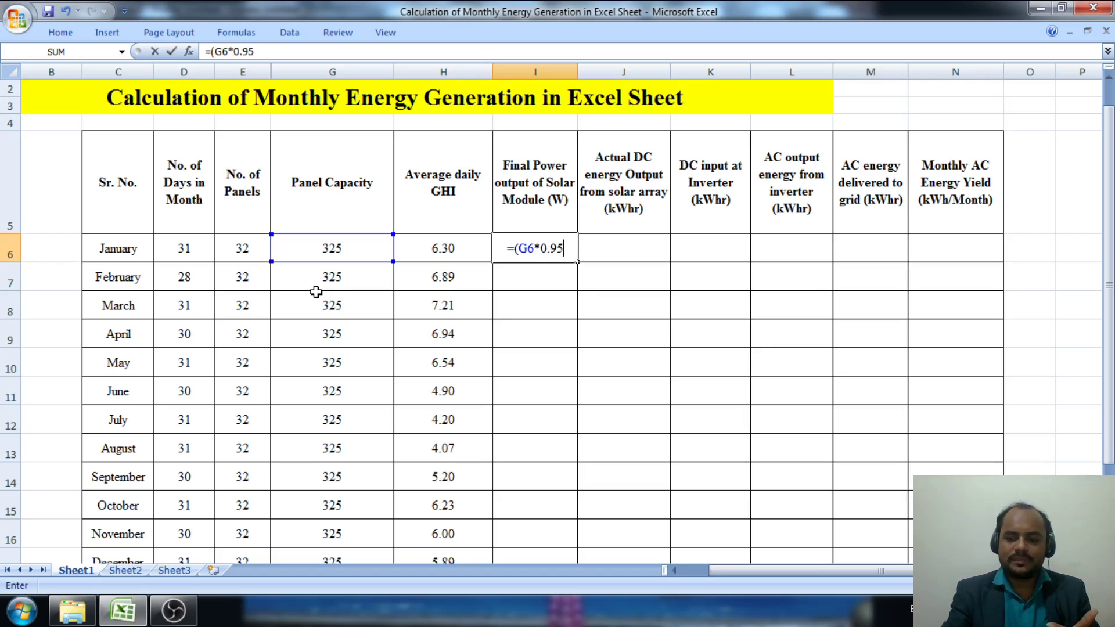
pyautogui.write('*')
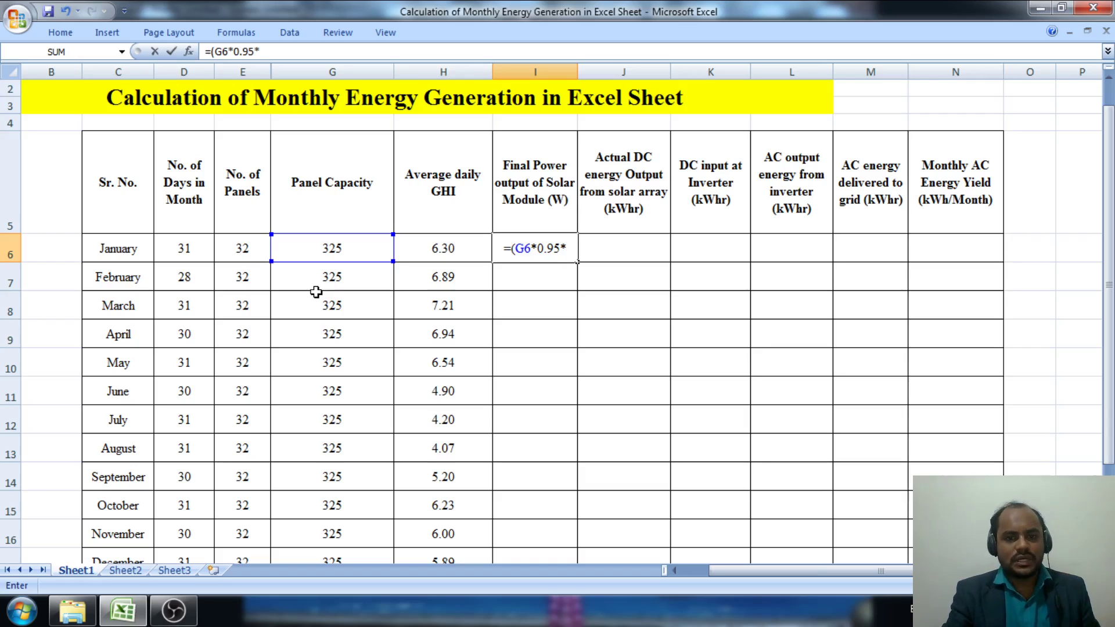
pyautogui.write('0.95')
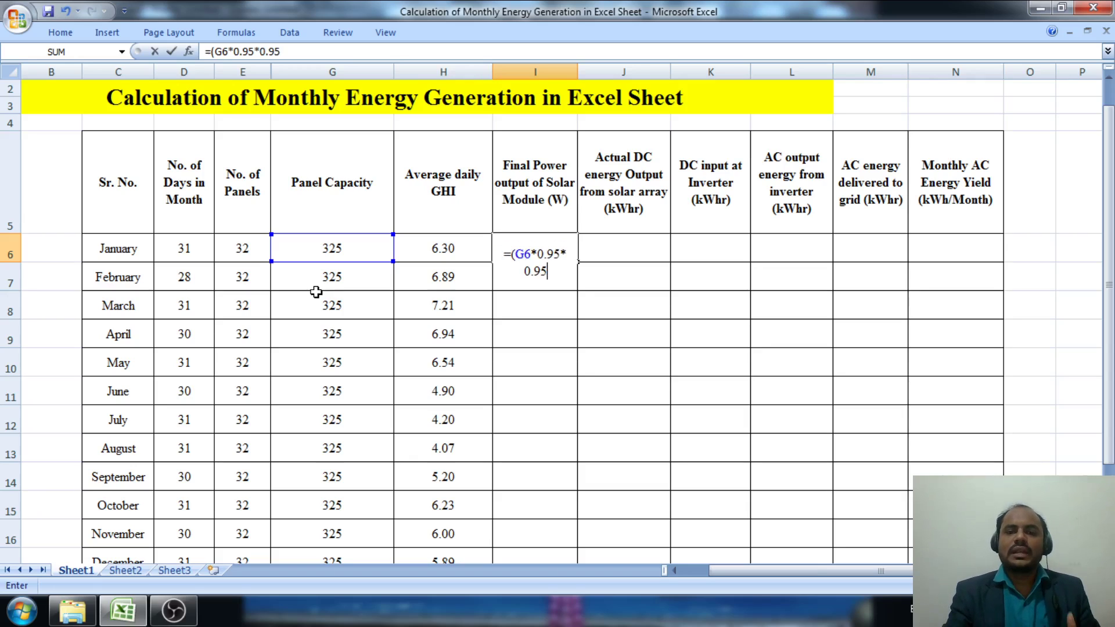
pyautogui.write('*')
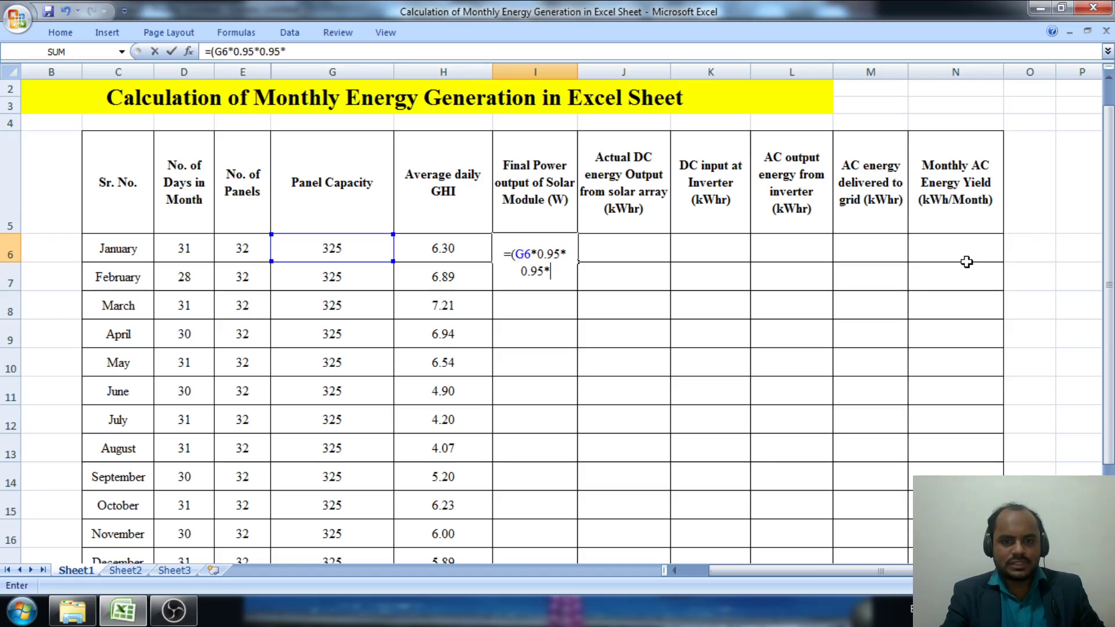
pyautogui.write('0.95')
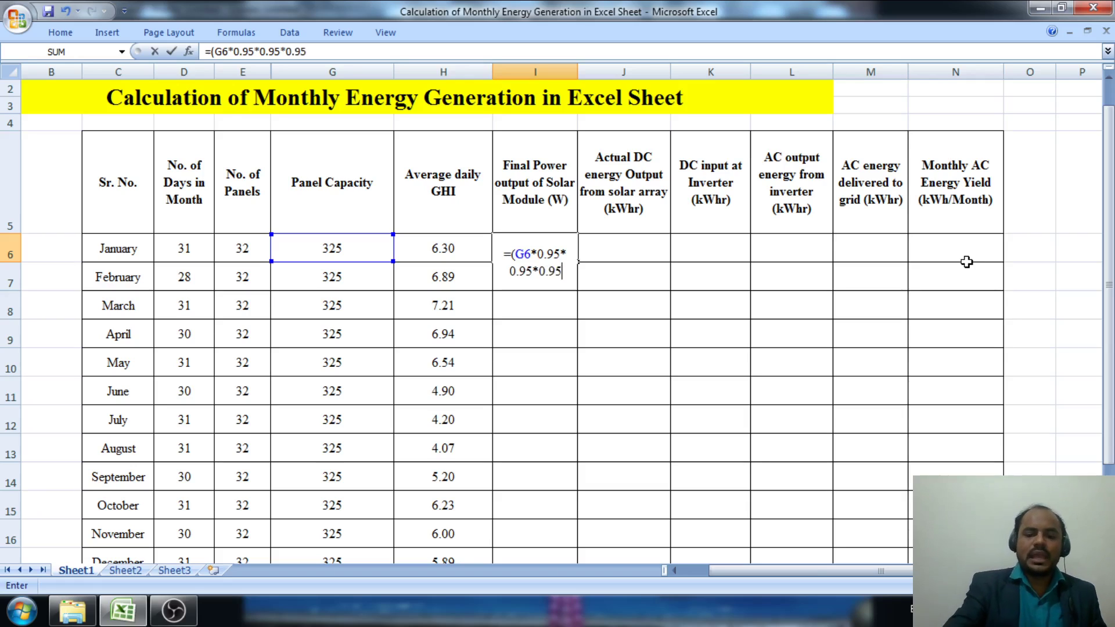
pyautogui.write(')')
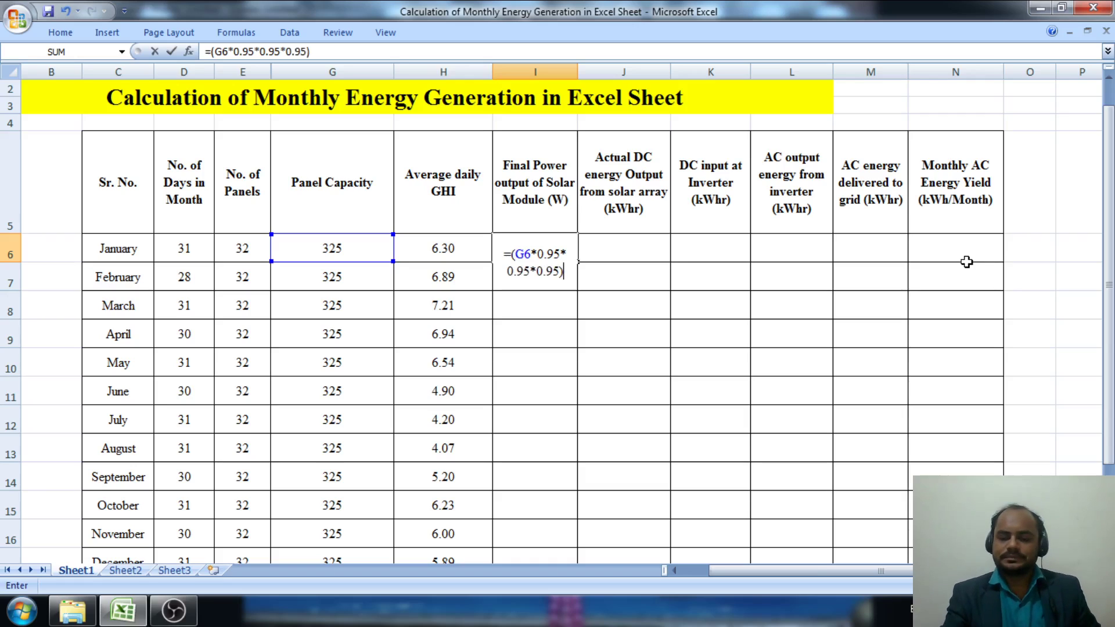
pyautogui.write('/1000')
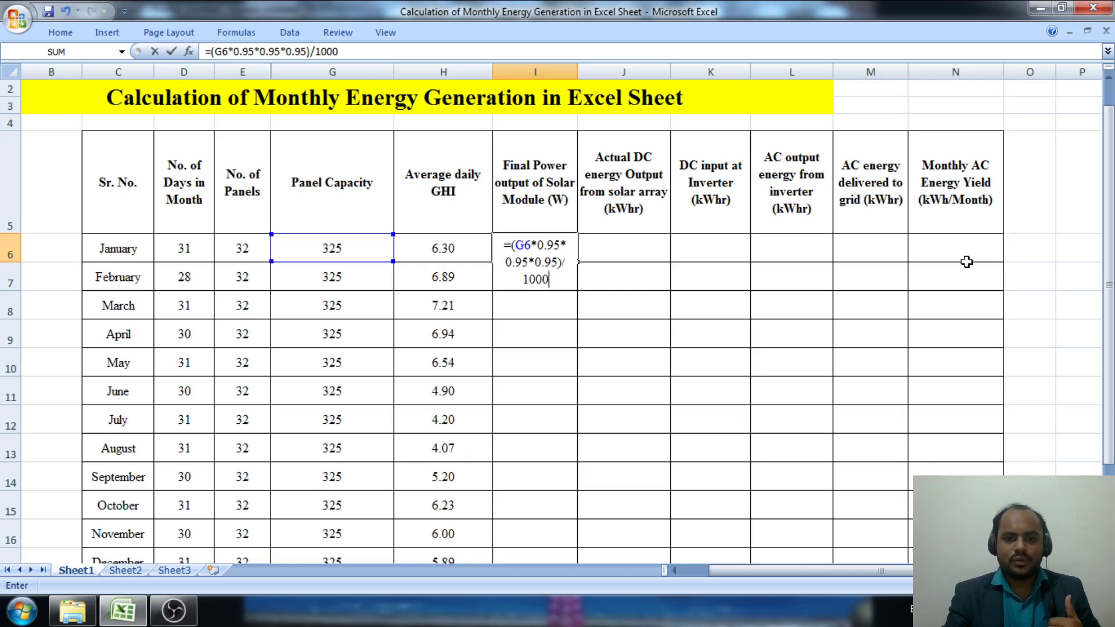
pyautogui.press('Return')
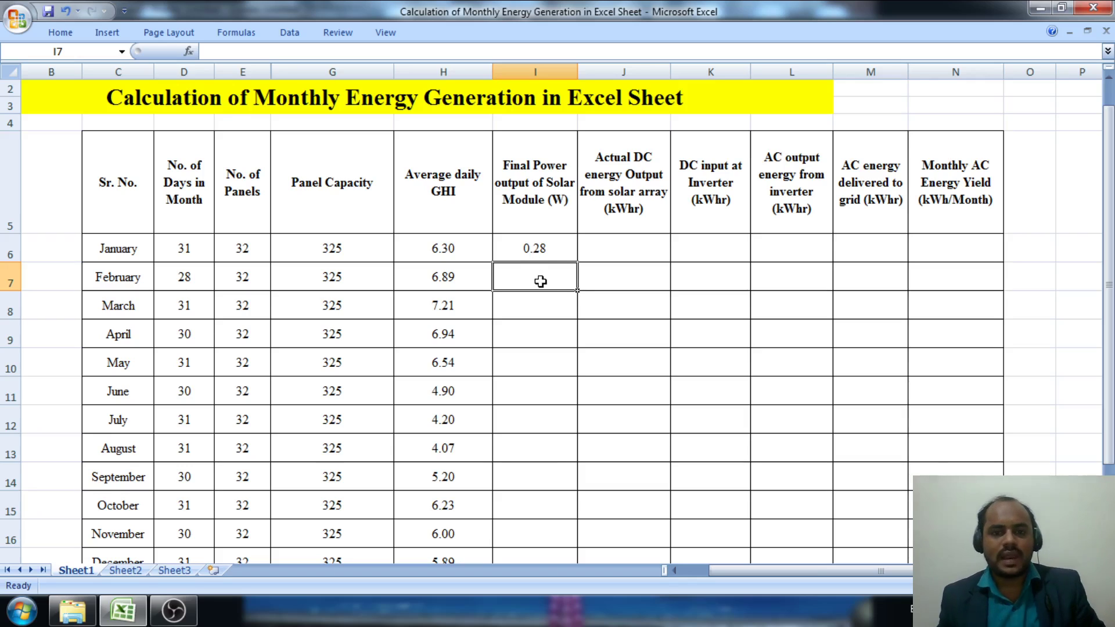
# - Fill January's final module power output formula down through December
pyautogui.click(557, 252)
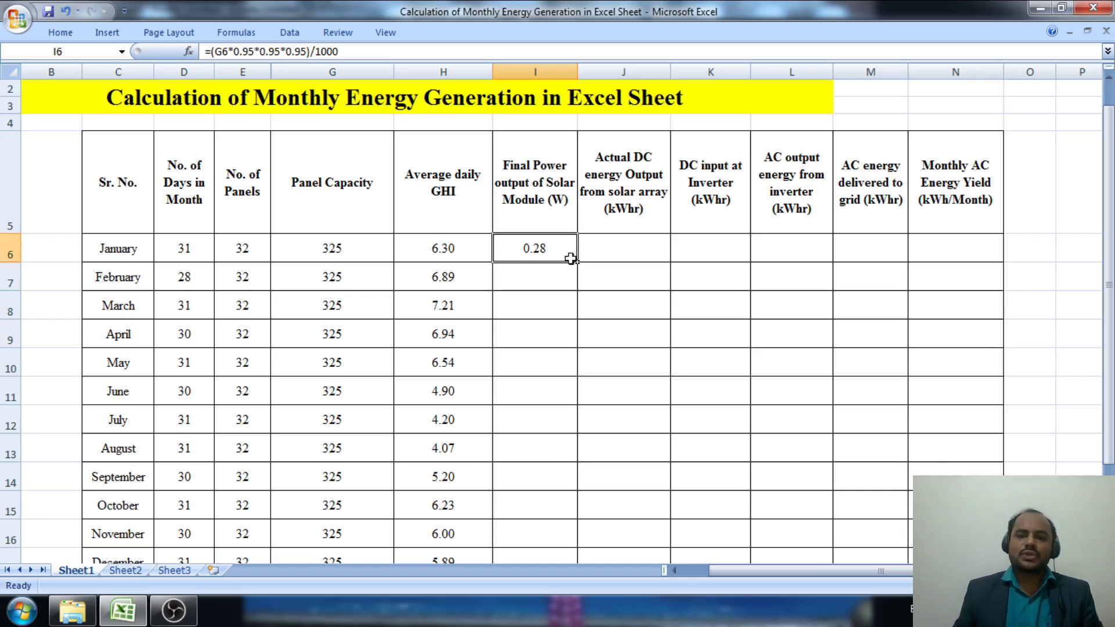
pyautogui.moveTo(571, 258); pyautogui.dragTo(570, 517)
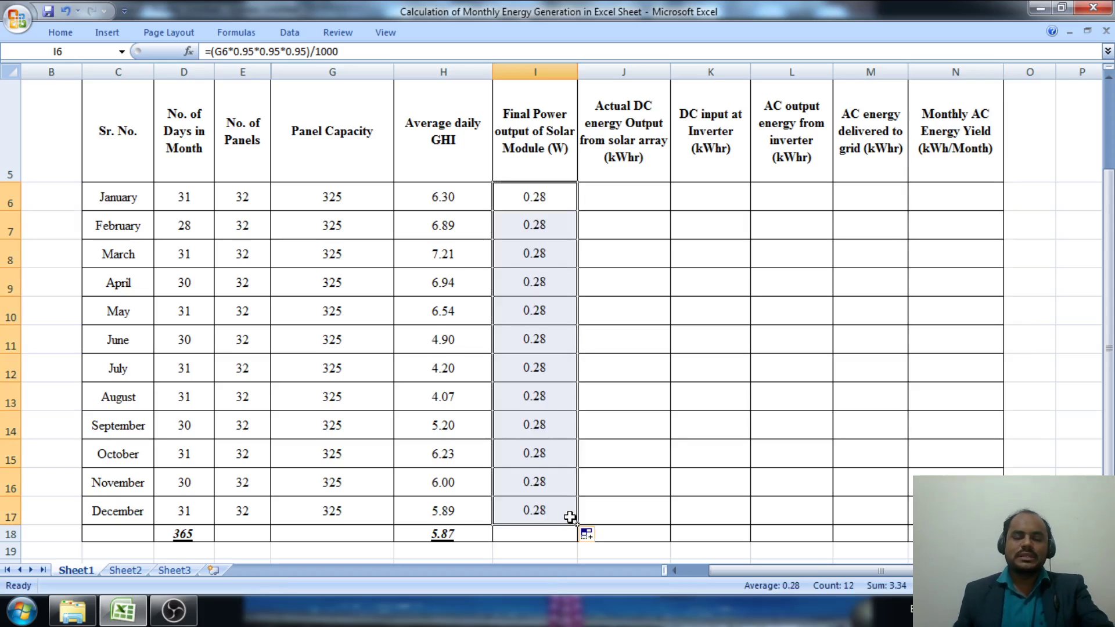
pyautogui.scroll(1, 580, 417)
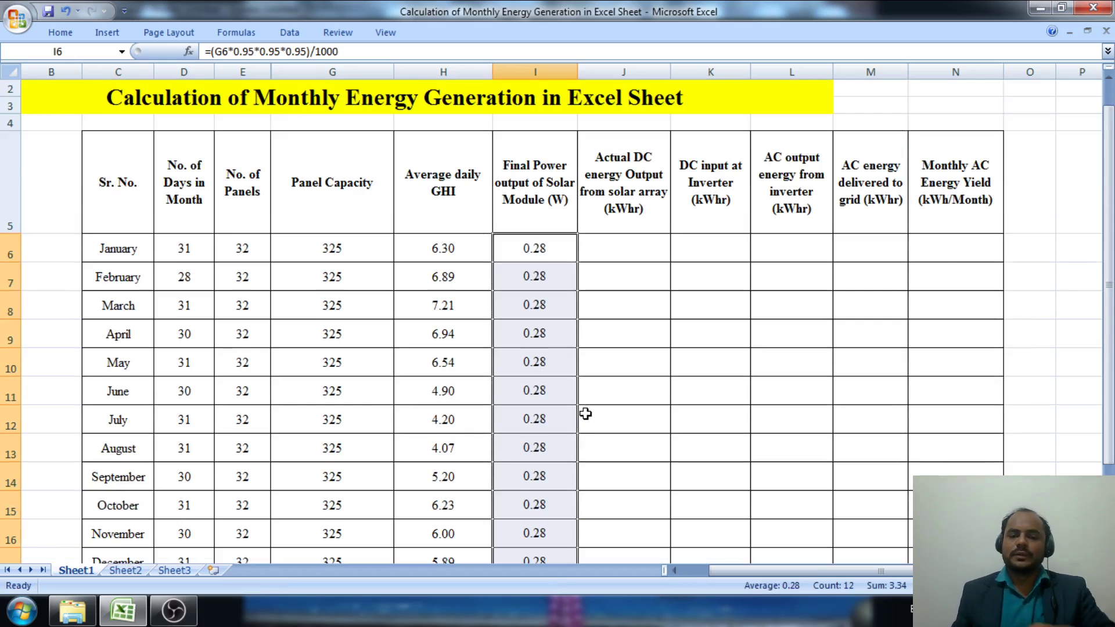
# - Calculate January's actual DC energy output from the solar array with the formula =(I6*E6*H6)
pyautogui.click(631, 69)
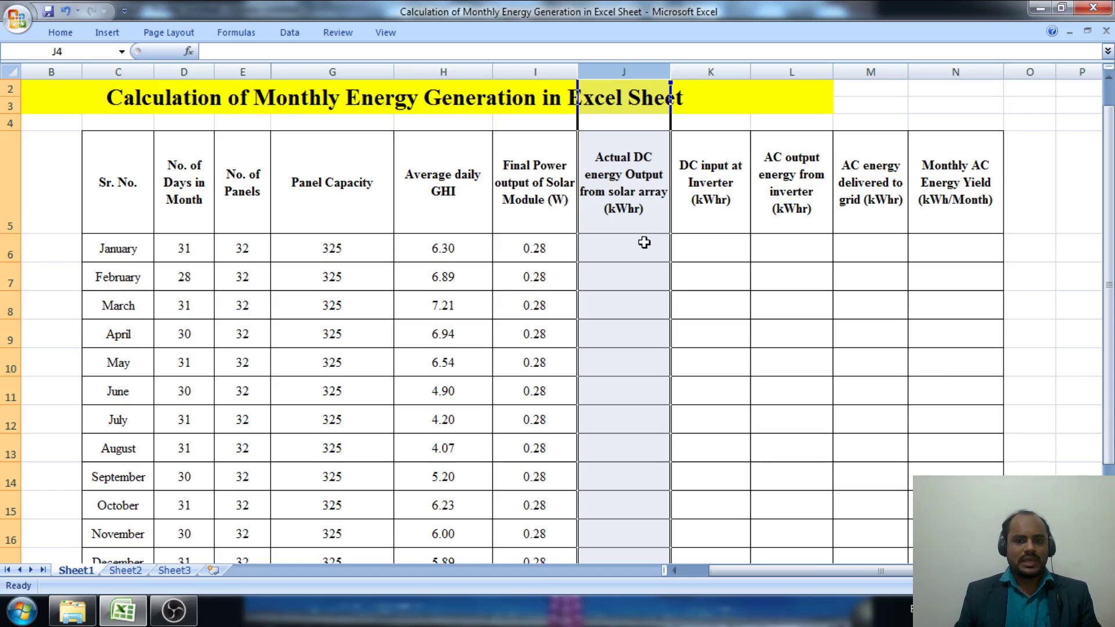
pyautogui.click(644, 243)
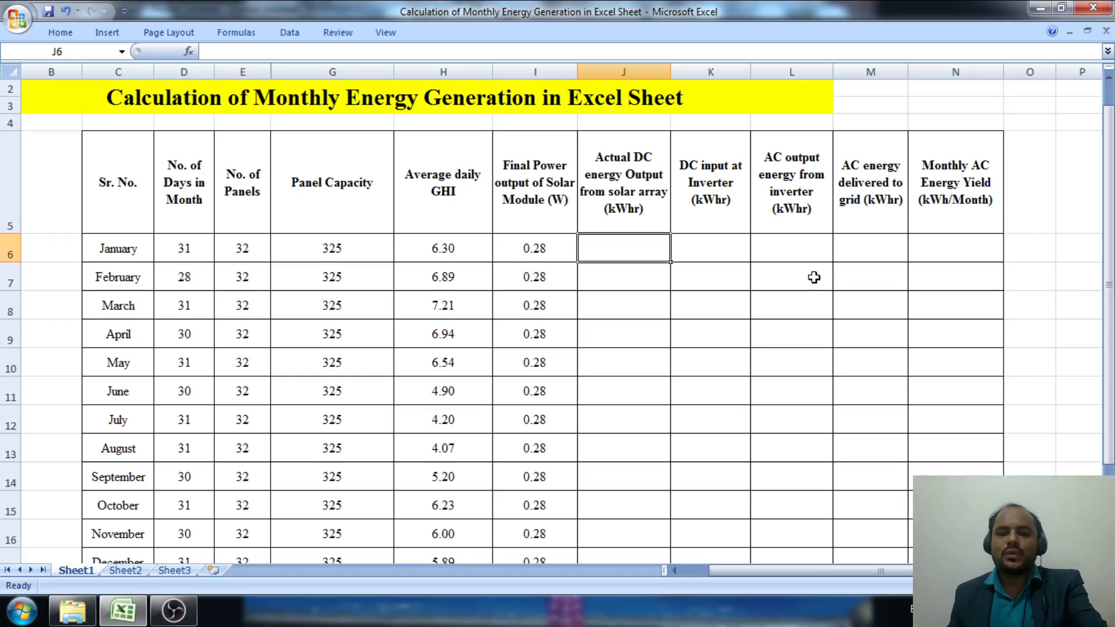
pyautogui.write('=(')
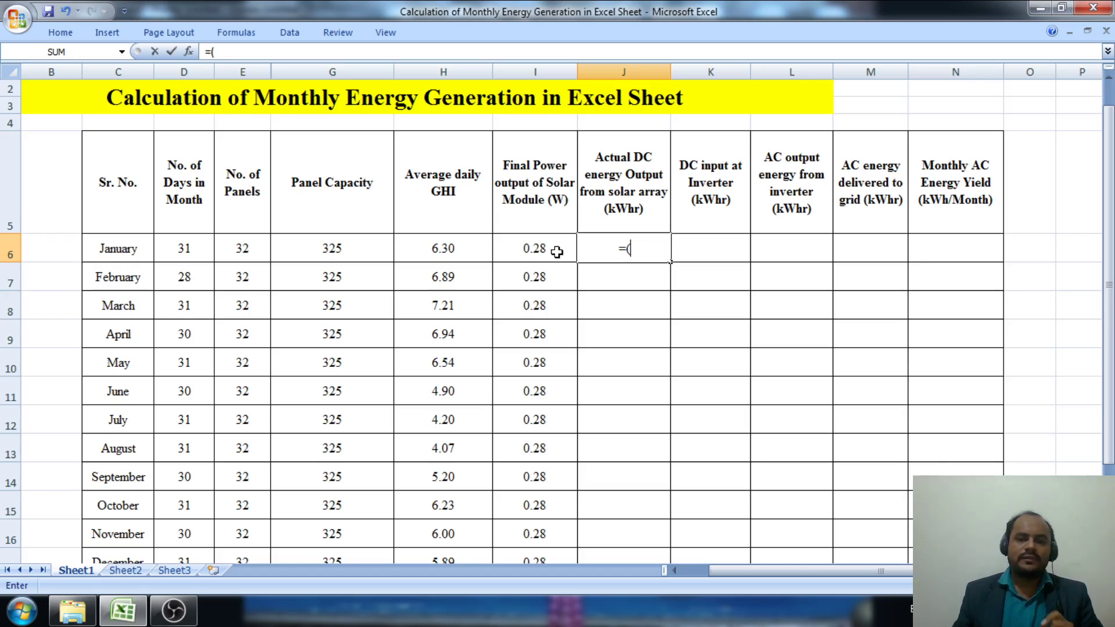
pyautogui.click(556, 253)
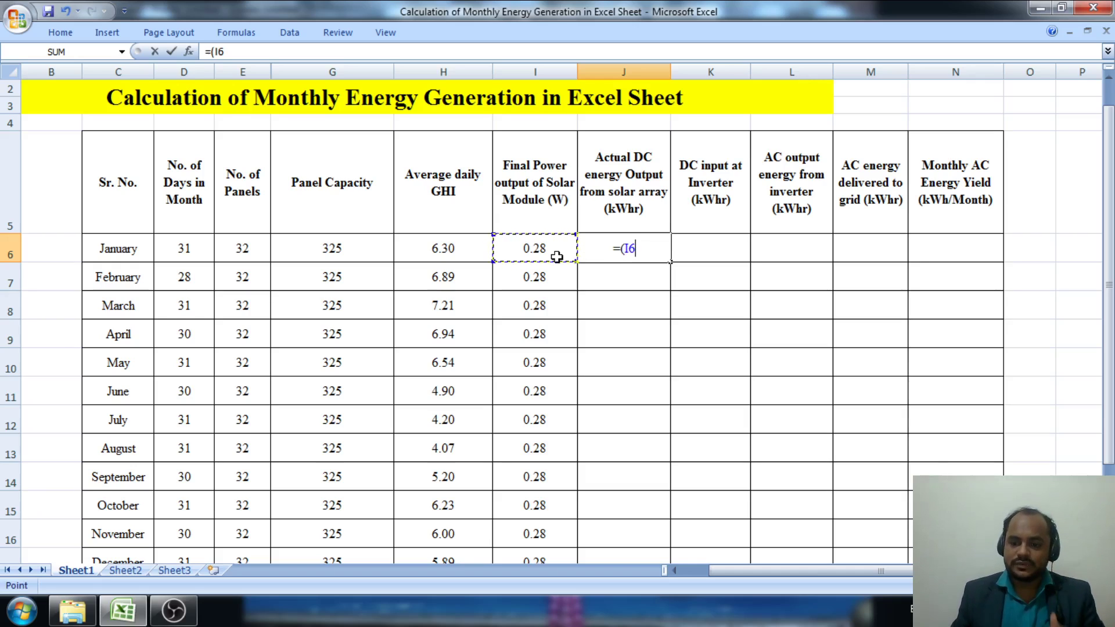
pyautogui.write('*')
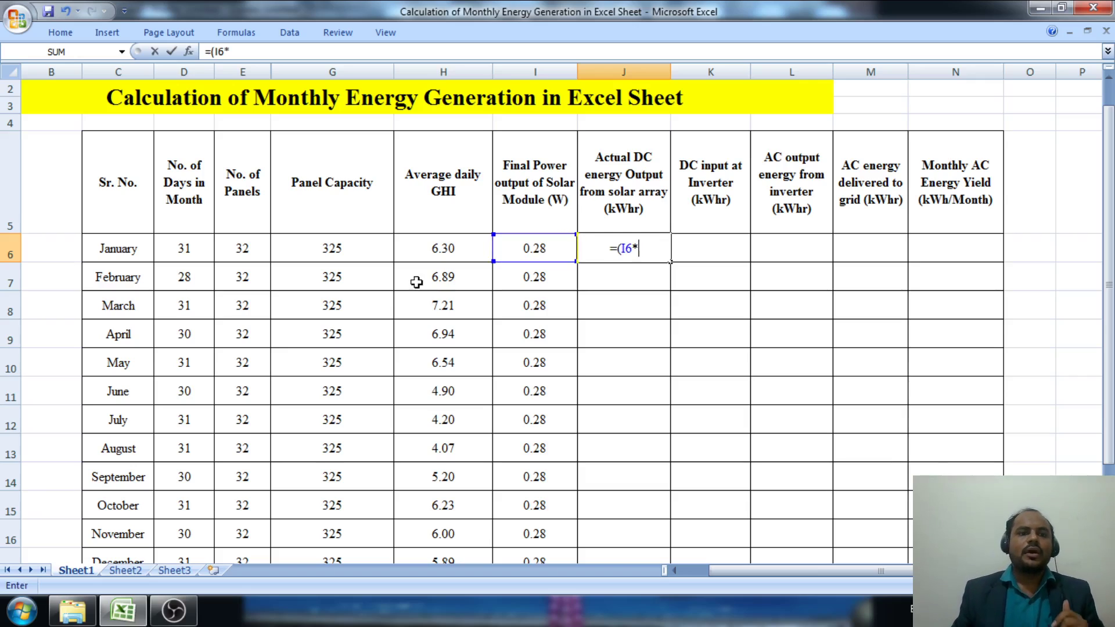
pyautogui.click(247, 250)
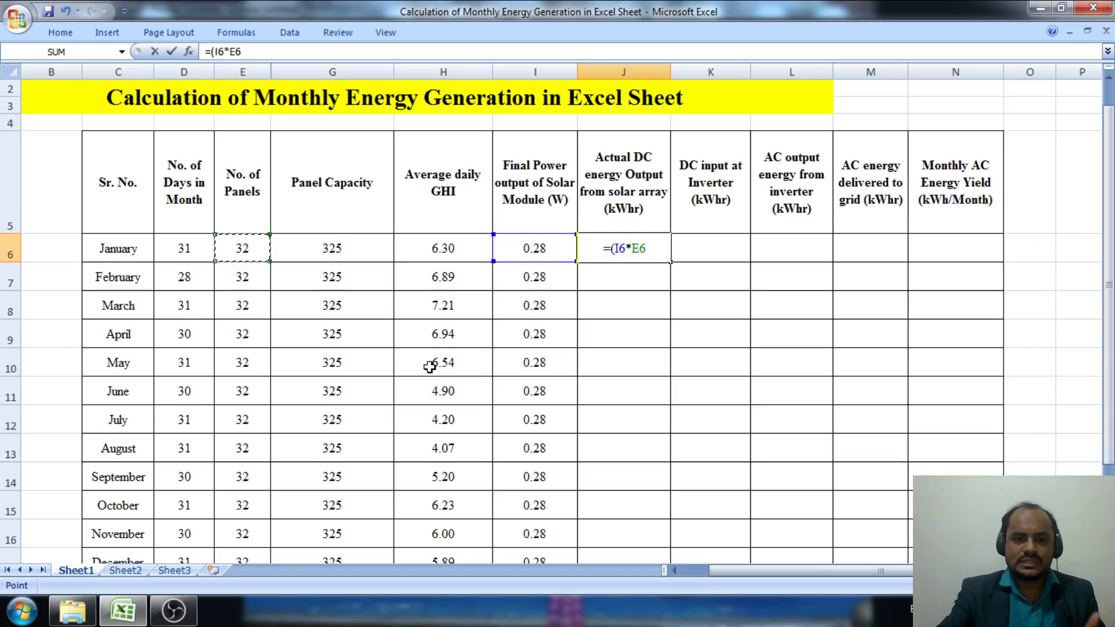
pyautogui.write('*')
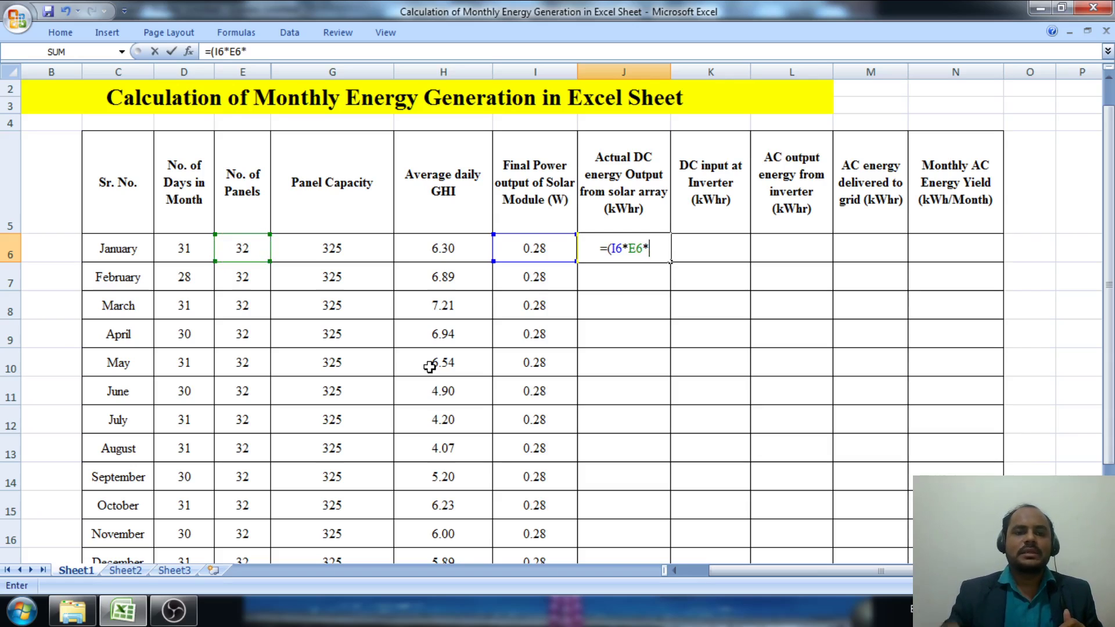
pyautogui.click(452, 250)
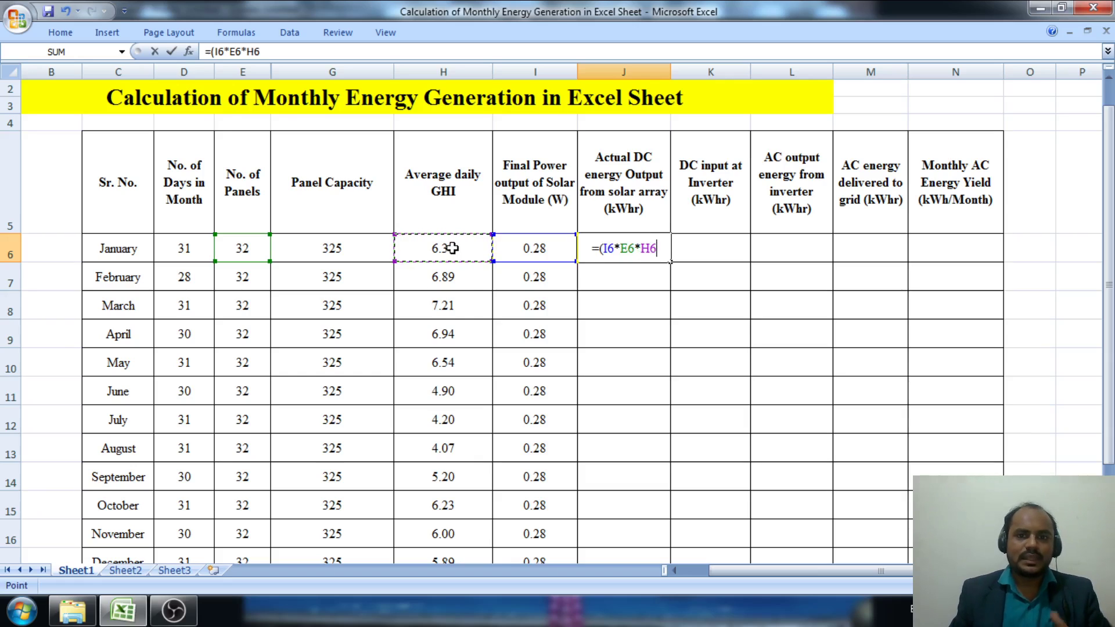
pyautogui.write(')')
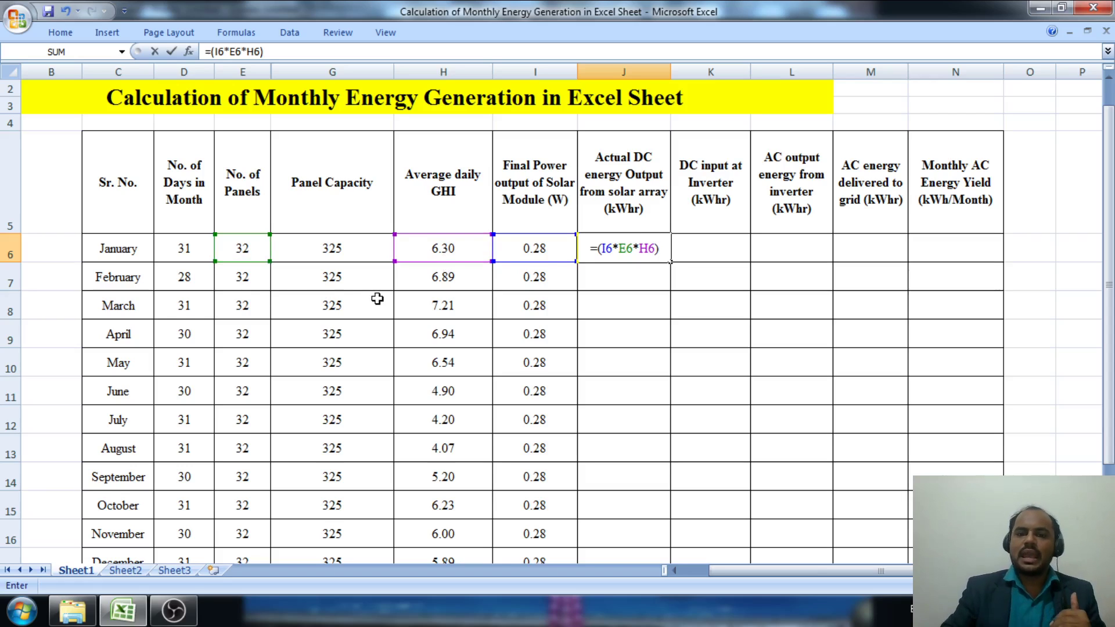
pyautogui.press('Return')
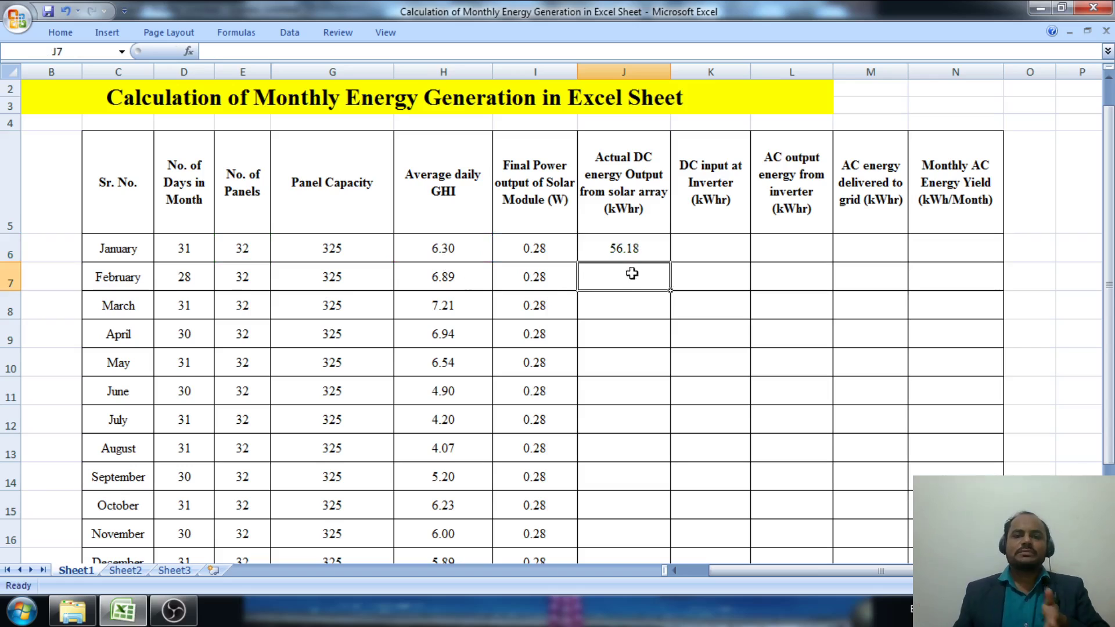
# - Fill January's actual DC energy output formula down through December and check the July and January cells
pyautogui.click(638, 249)
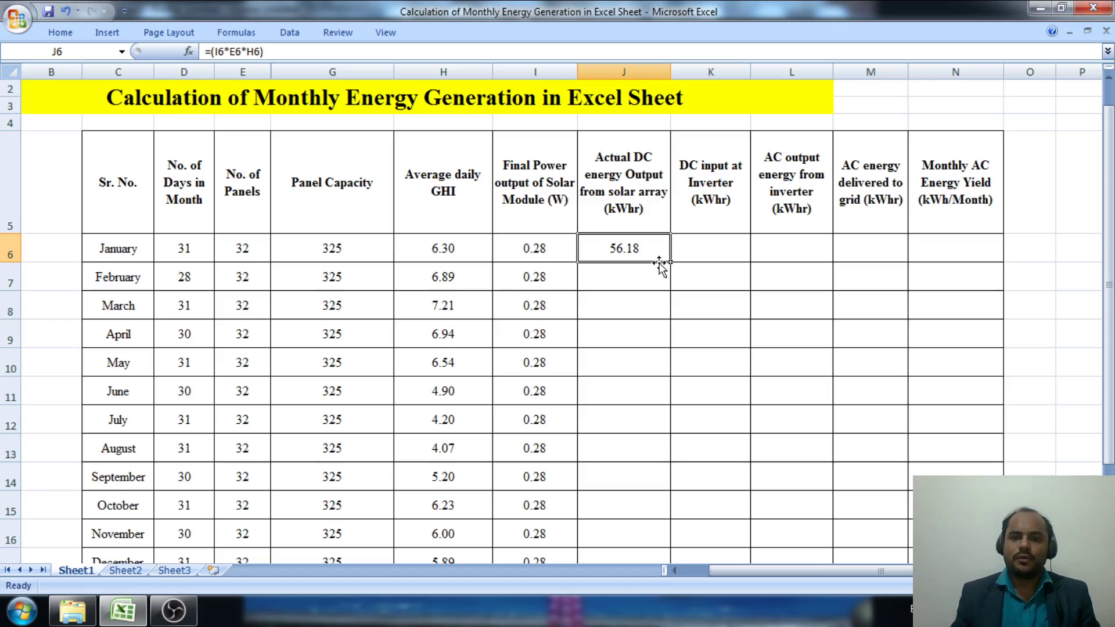
pyautogui.moveTo(670, 265); pyautogui.dragTo(636, 511)
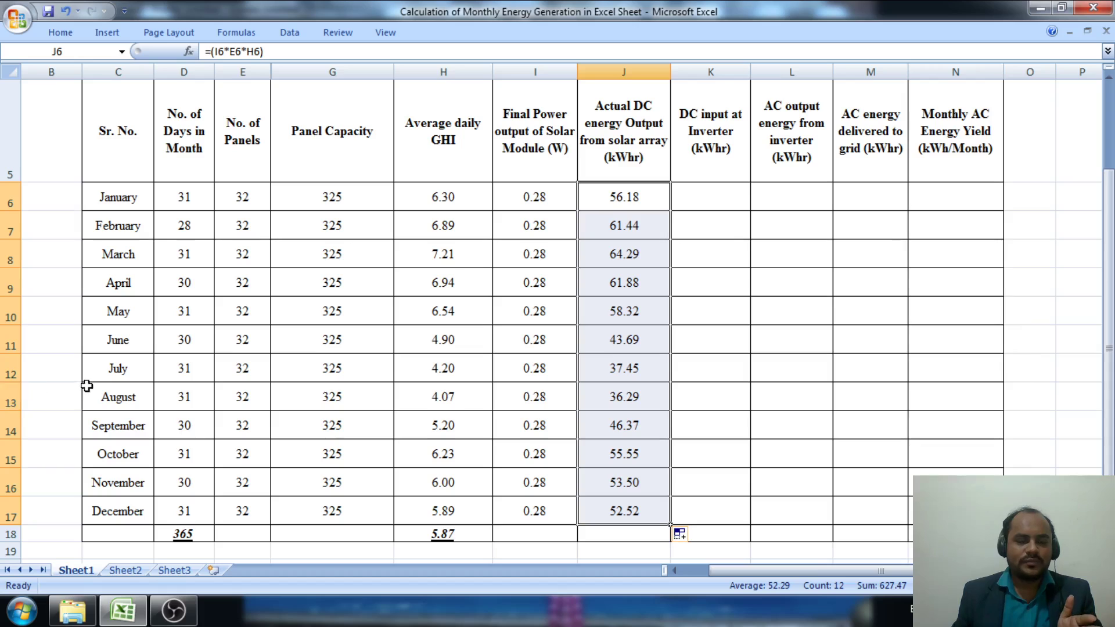
pyautogui.click(631, 374)
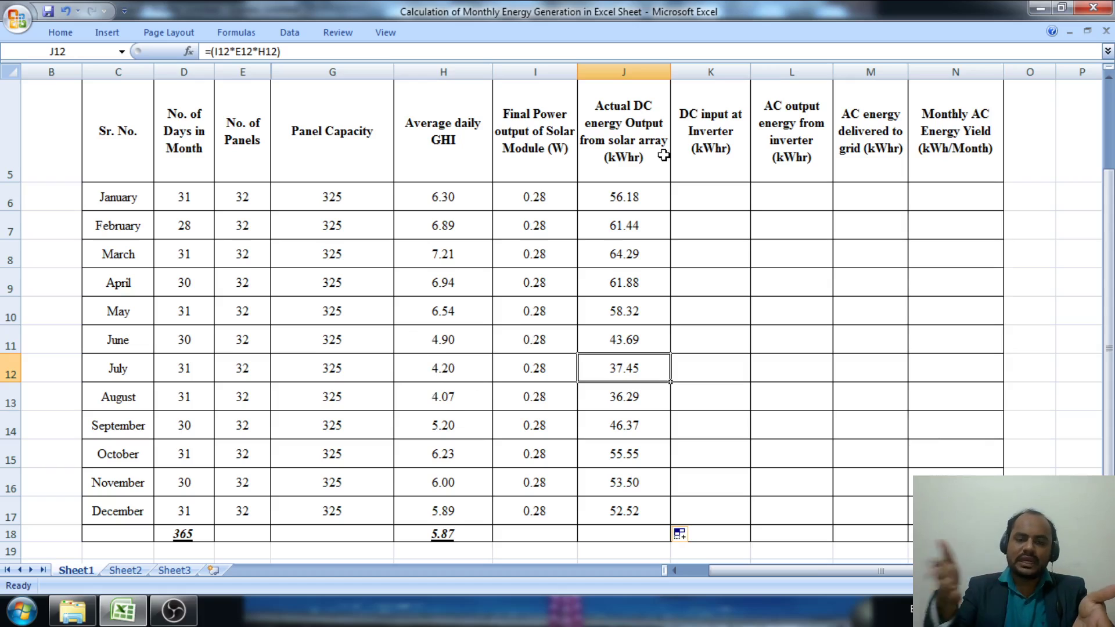
pyautogui.click(651, 192)
# - Calculate January's DC input at the inverter with the formula =(J6*0.97)
pyautogui.scroll(1, 683, 197)
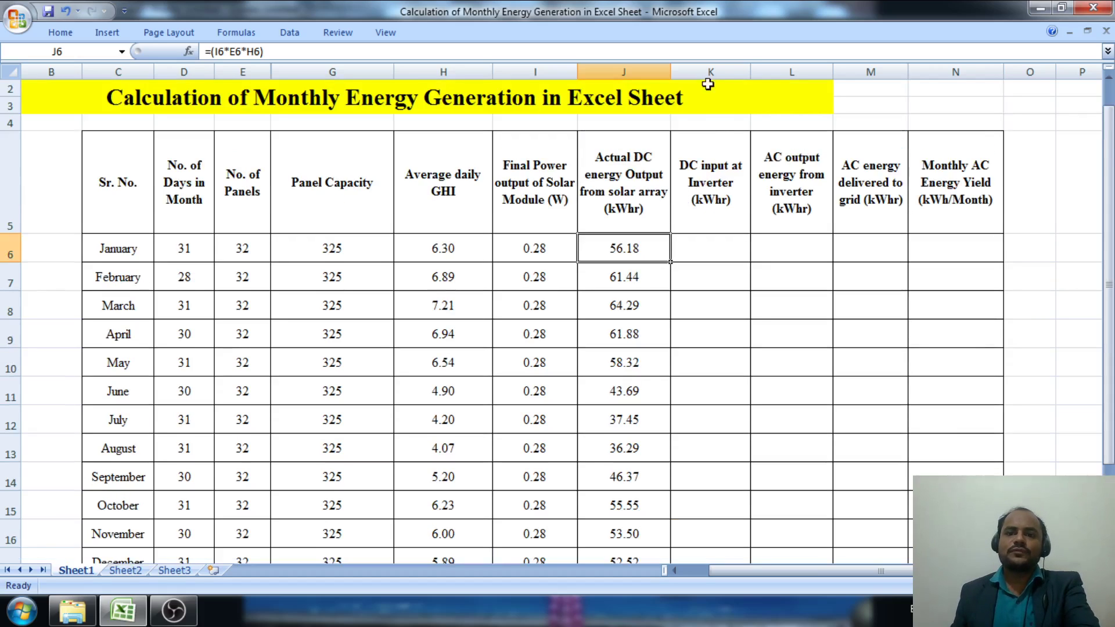
pyautogui.click(711, 68)
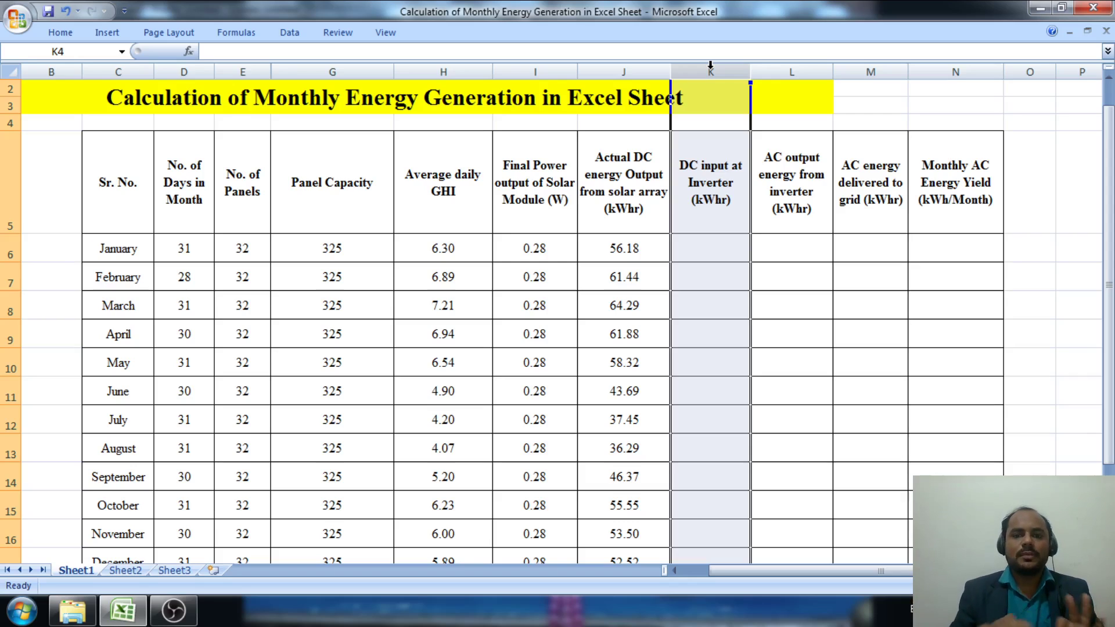
pyautogui.click(710, 249)
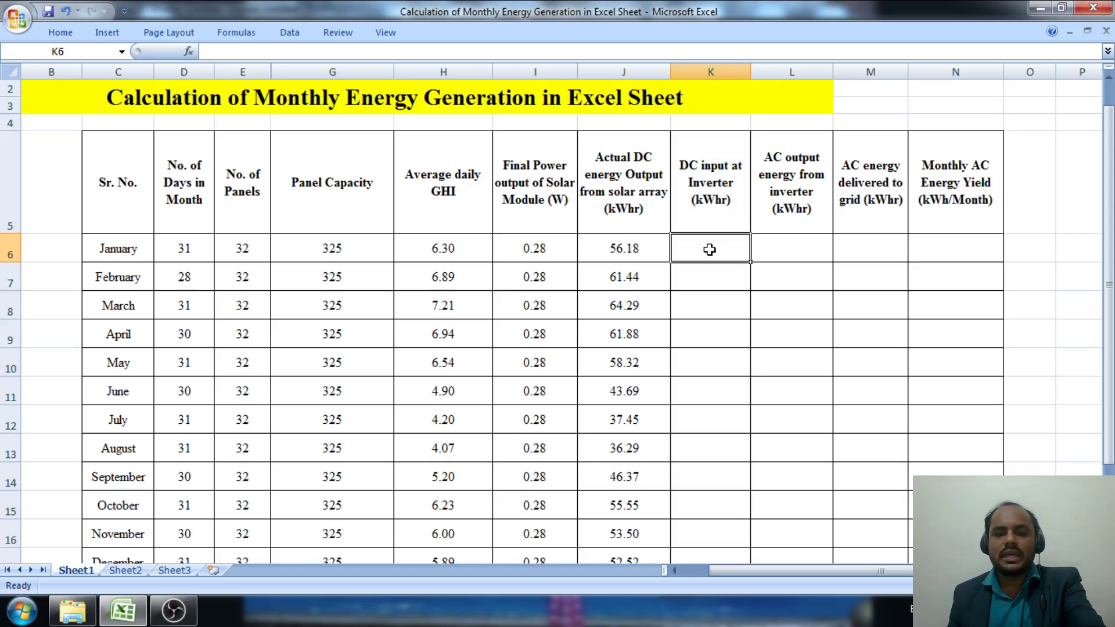
pyautogui.write('=')
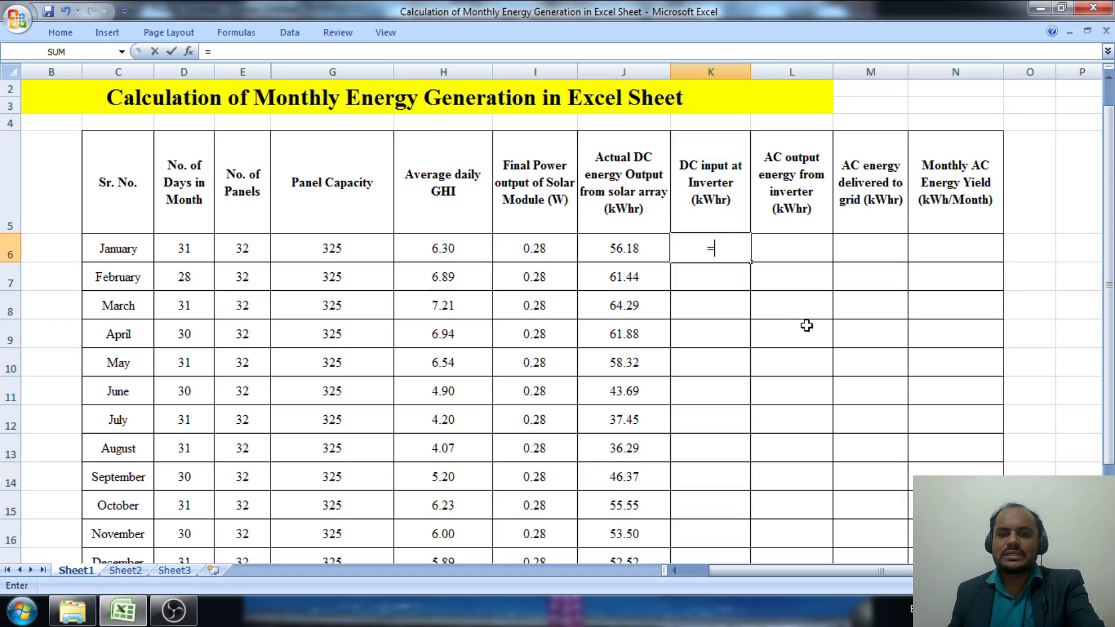
pyautogui.write('(')
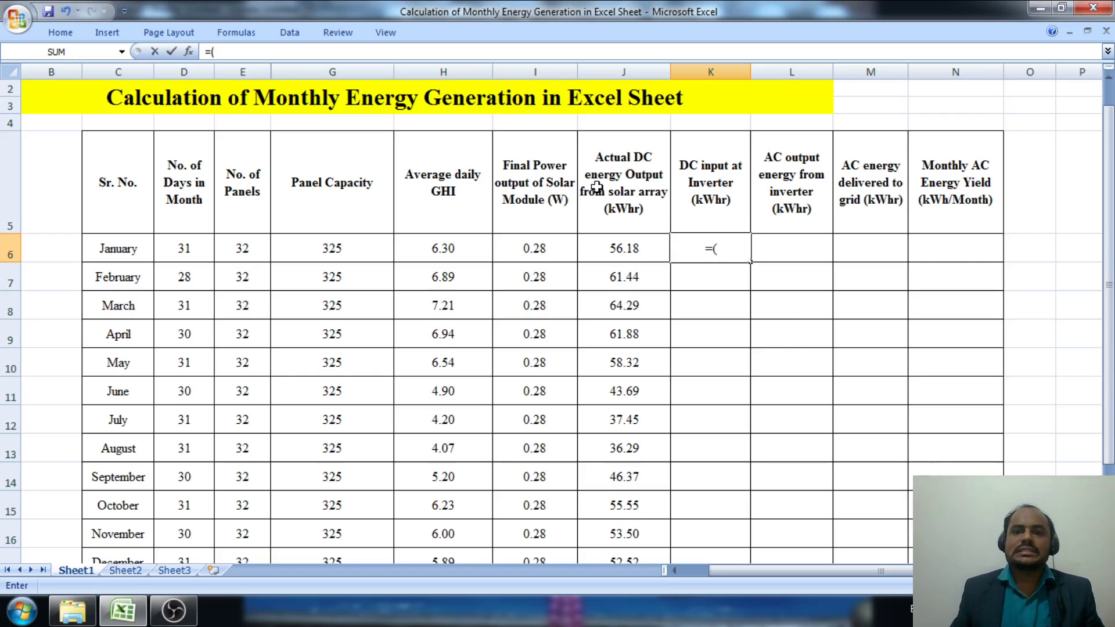
pyautogui.click(637, 257)
pyautogui.write('*')
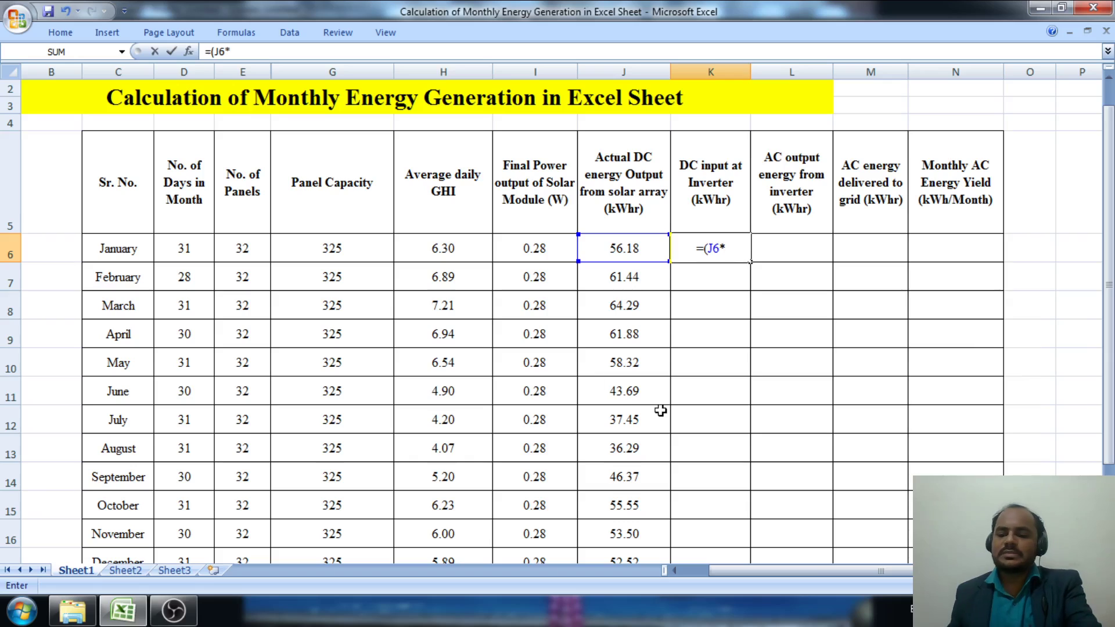
pyautogui.write('0.97')
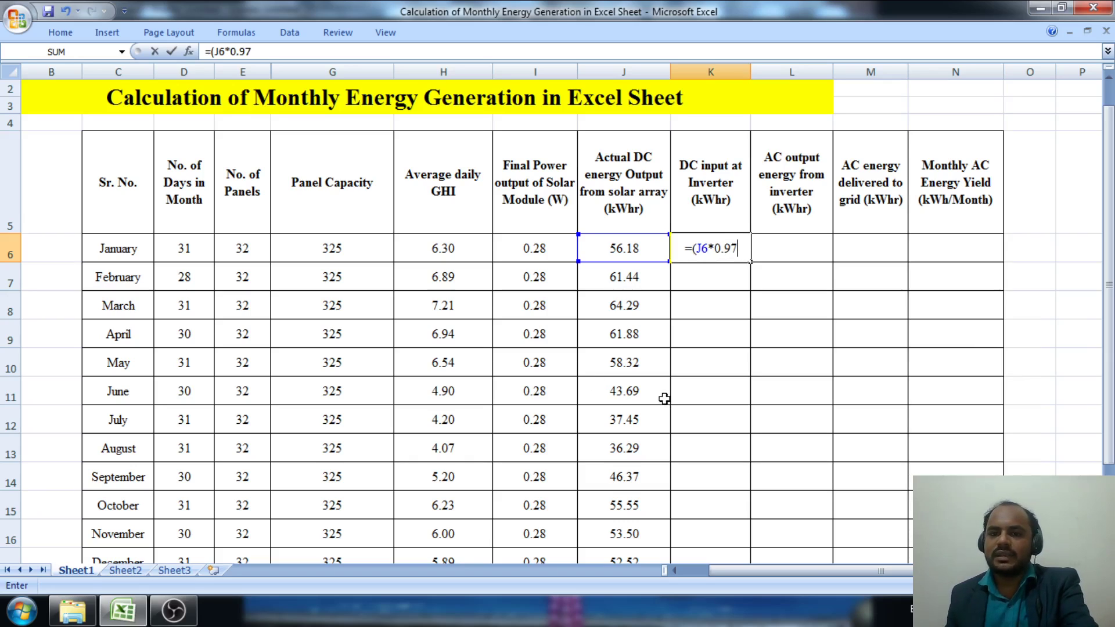
pyautogui.write(')')
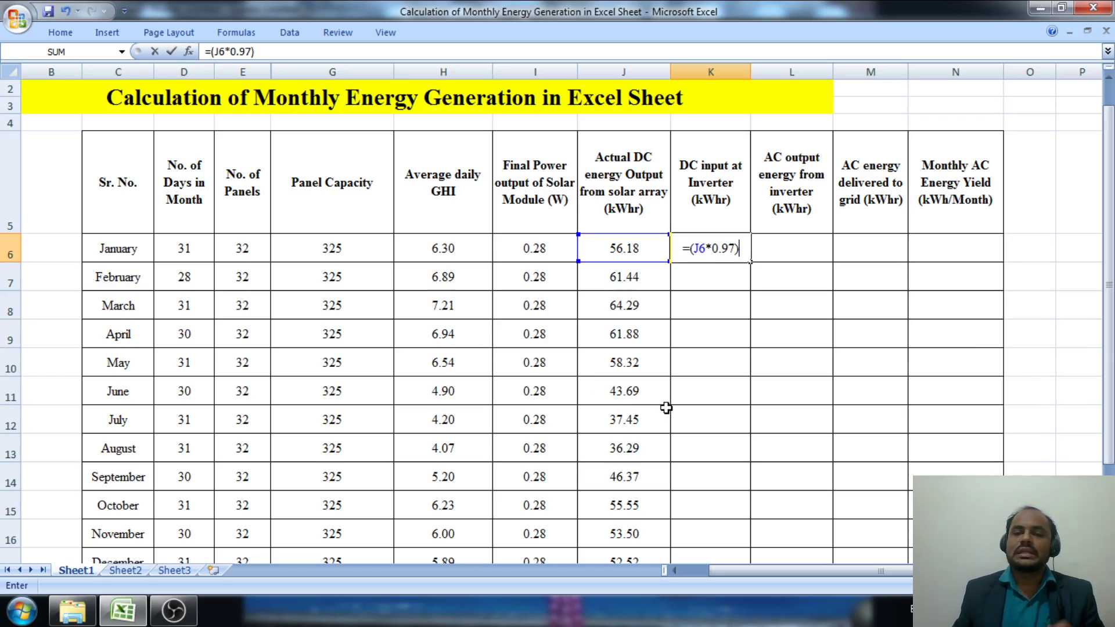
pyautogui.press('Return')
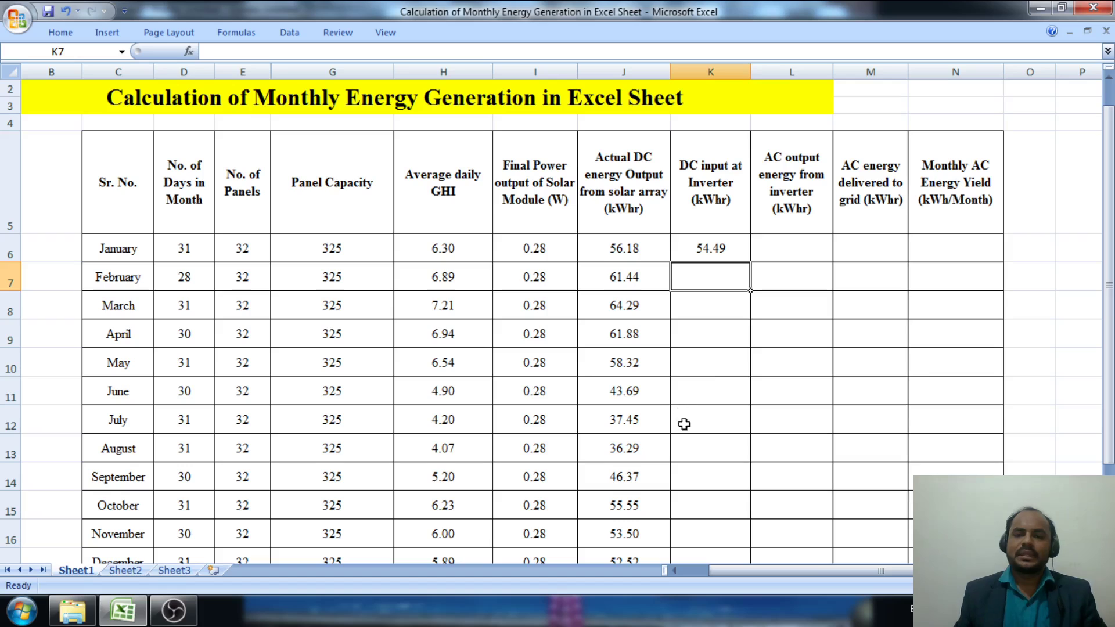
# - Fill January's DC input at inverter formula down through December
pyautogui.click(722, 248)
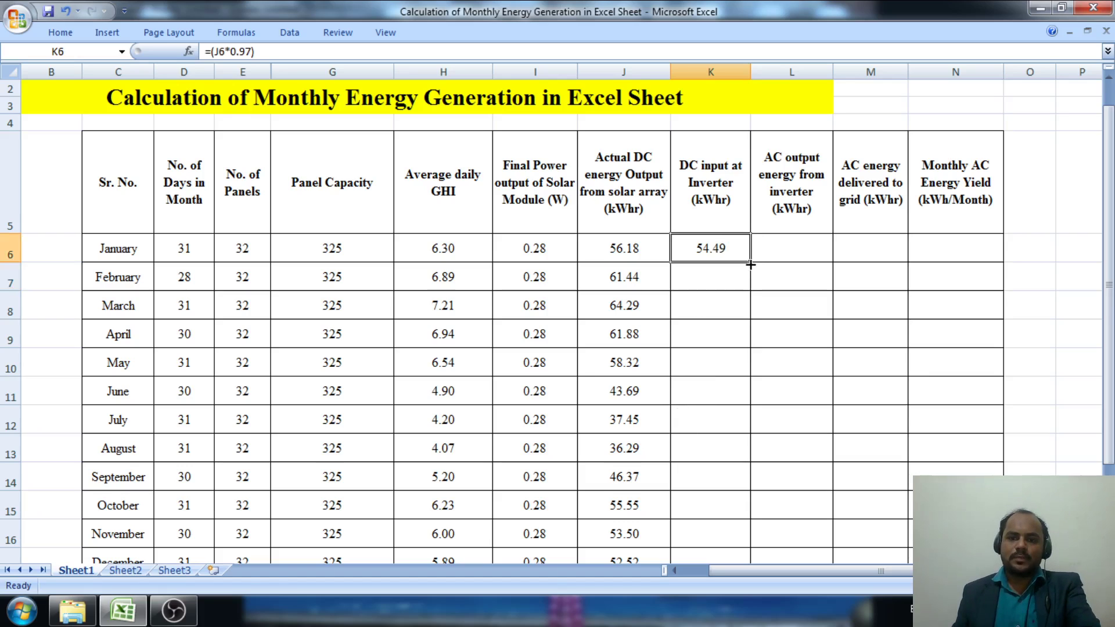
pyautogui.moveTo(750, 264); pyautogui.dragTo(730, 522)
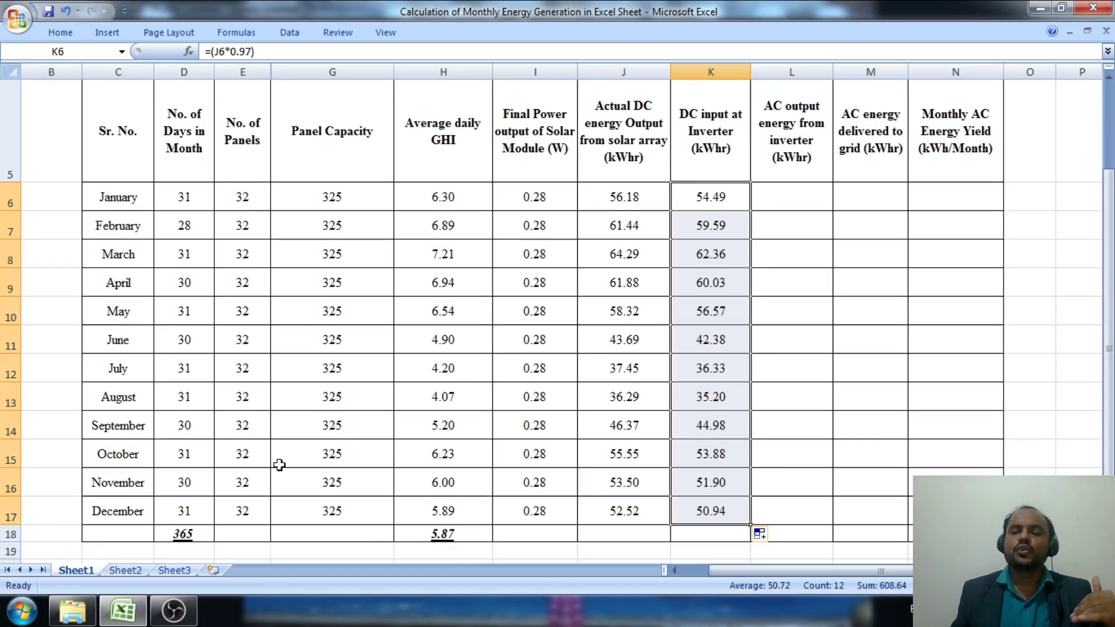
pyautogui.scroll(1, 749, 372)
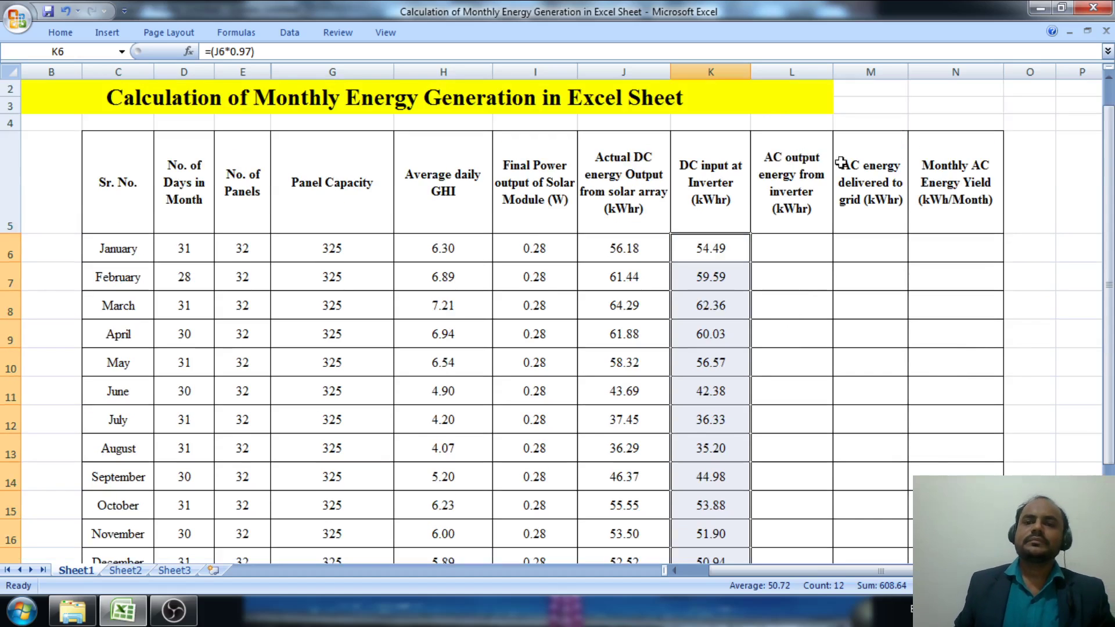
# - Calculate January's AC output energy from the inverter with the formula =(K6*0.96)
pyautogui.click(809, 69)
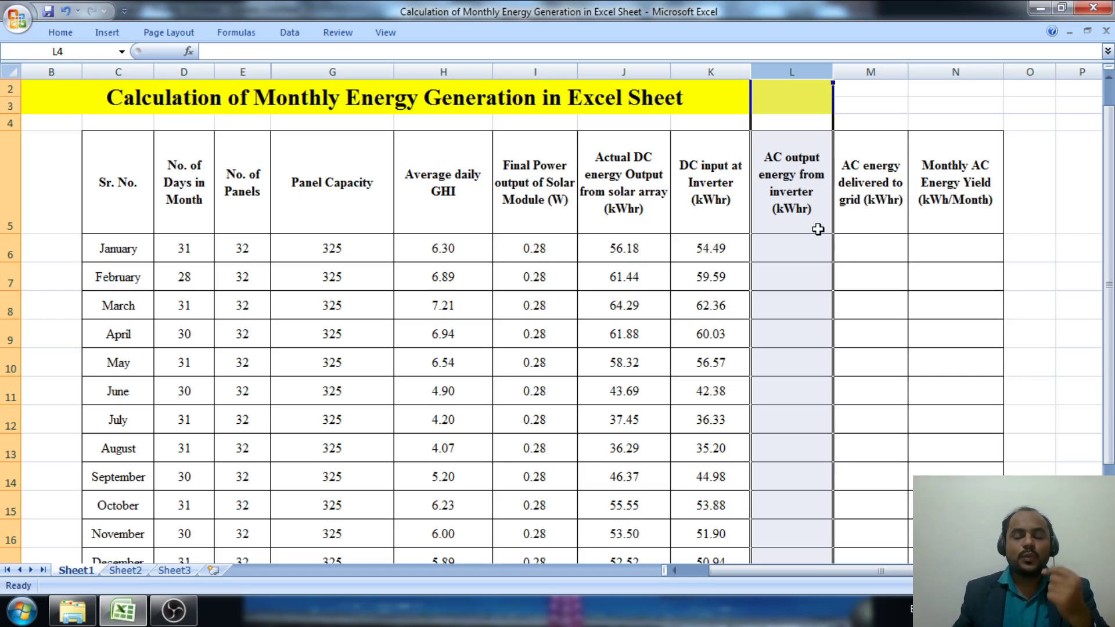
pyautogui.click(808, 257)
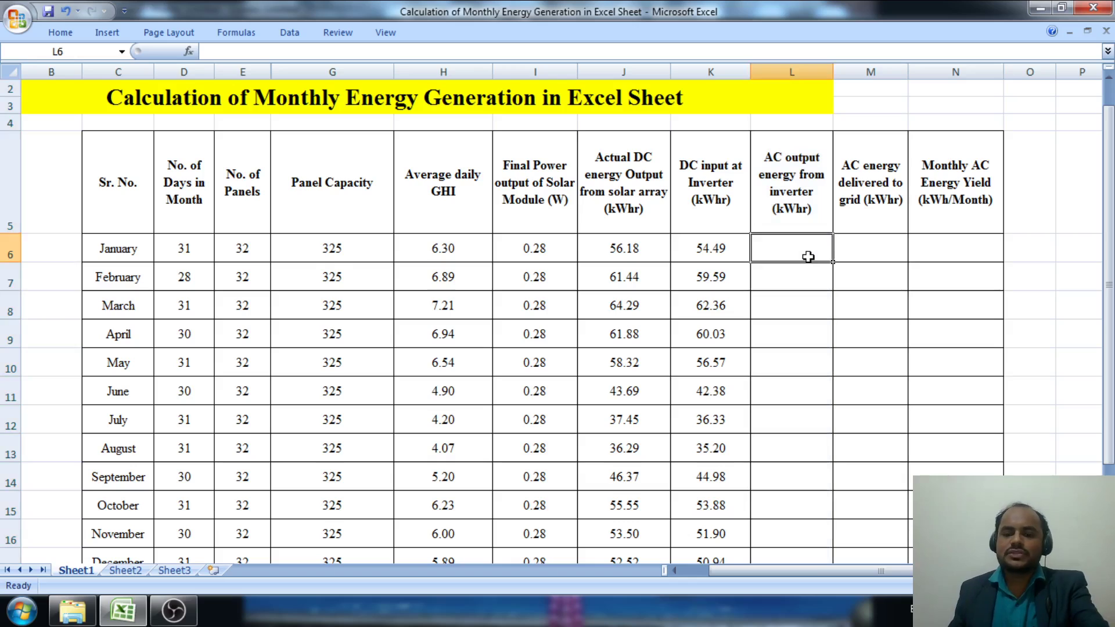
pyautogui.write('=')
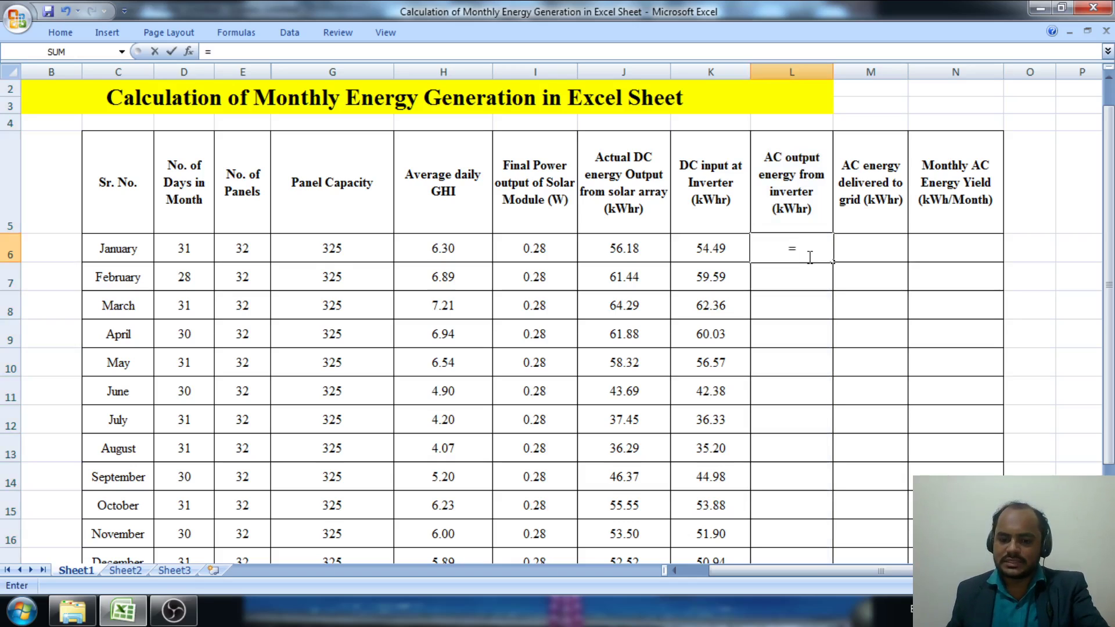
pyautogui.write('(')
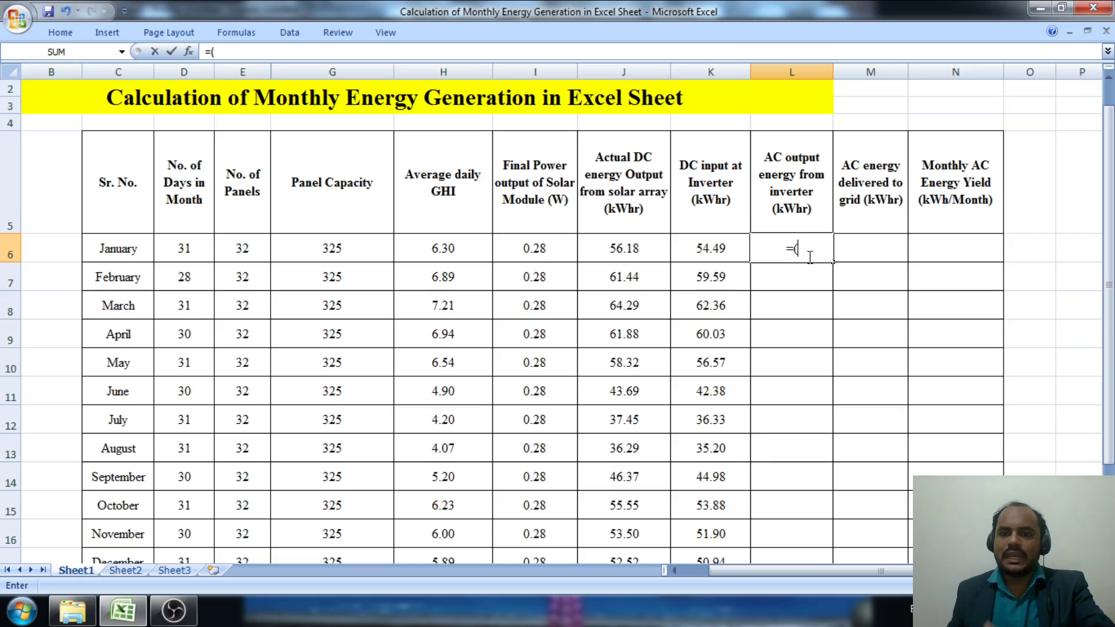
pyautogui.click(712, 251)
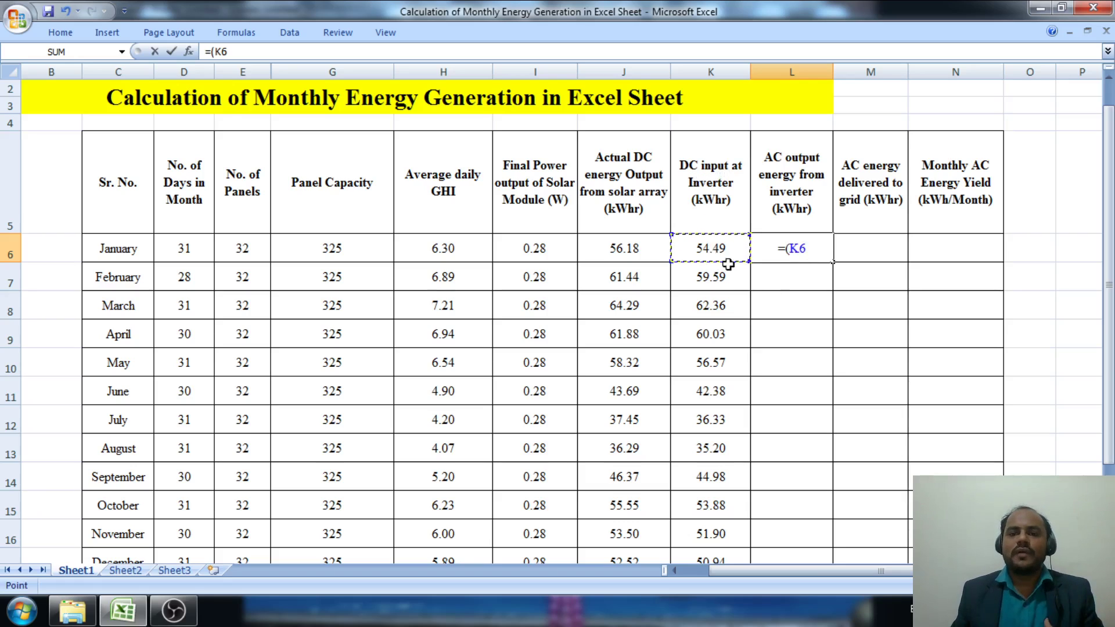
pyautogui.write('*')
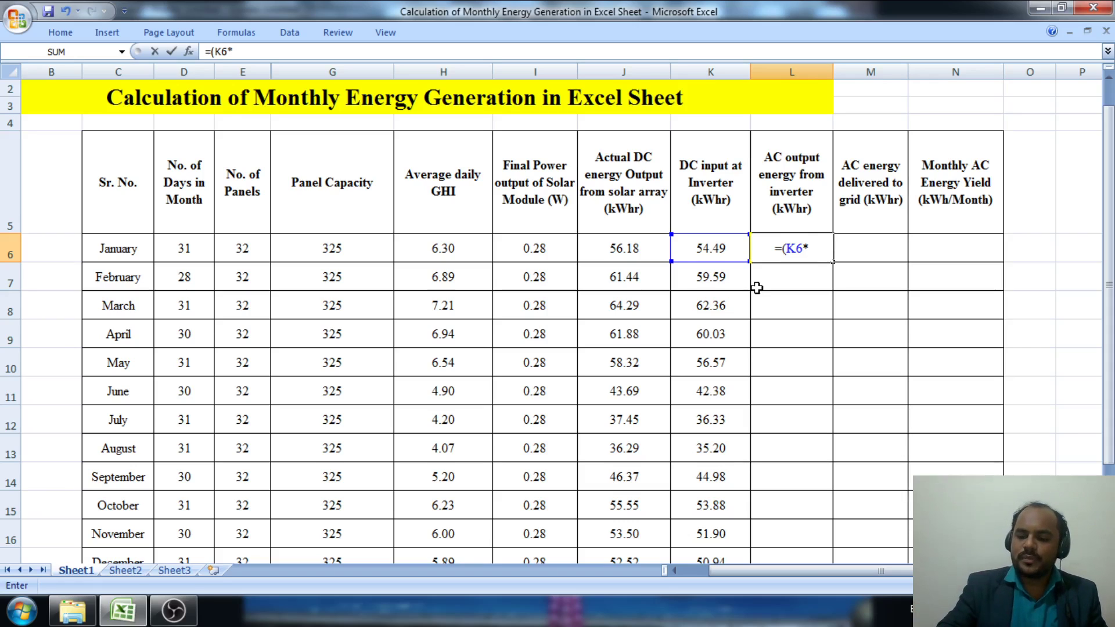
pyautogui.write('0.96')
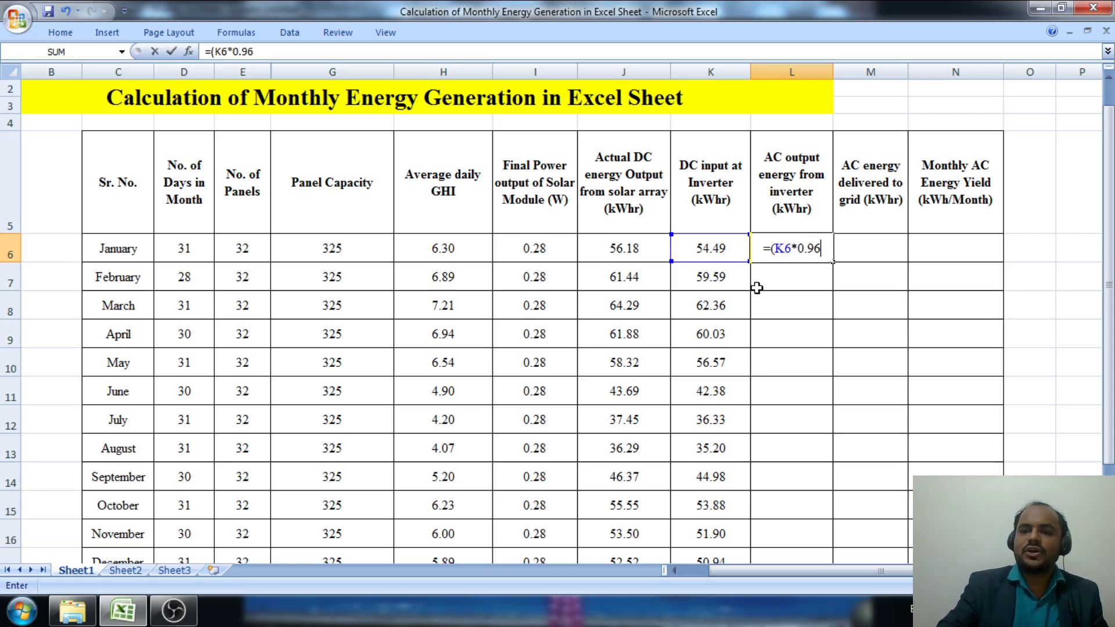
pyautogui.write(')')
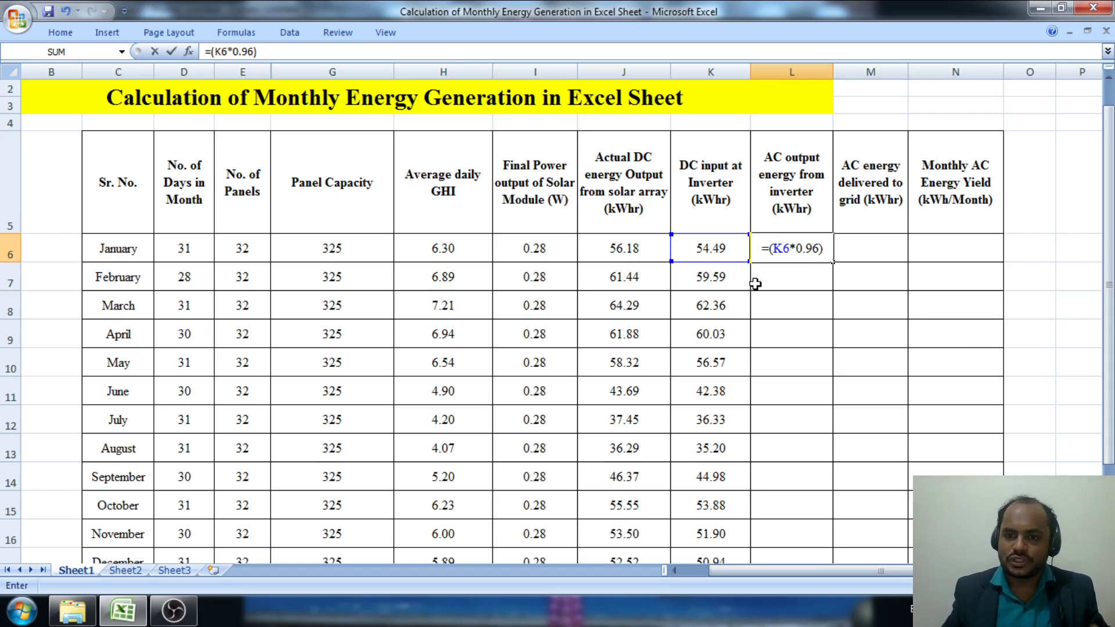
pyautogui.press('Return')
# - Fill January's inverter AC output energy formula down through December
pyautogui.click(818, 251)
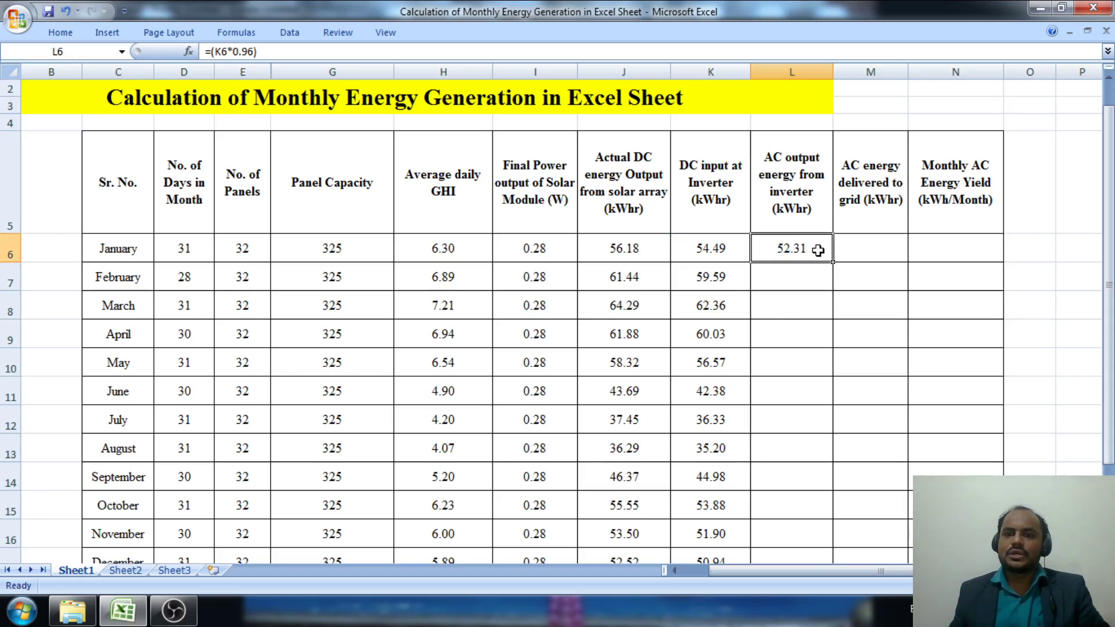
pyautogui.moveTo(831, 267); pyautogui.dragTo(812, 524)
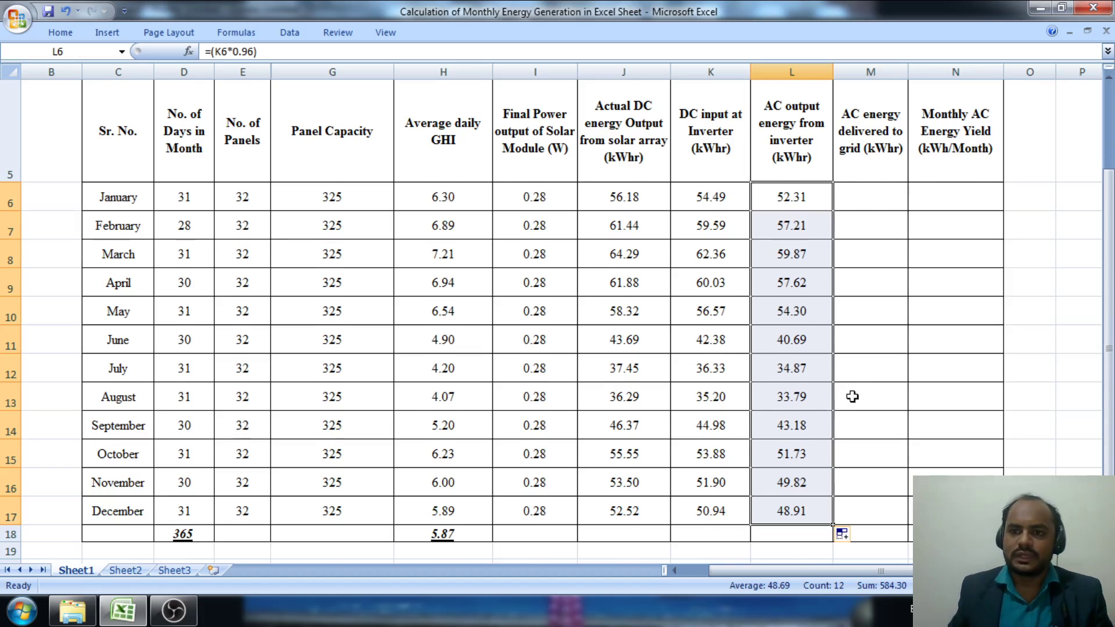
pyautogui.scroll(1, 857, 389)
# - Calculate January's AC energy delivered to the grid with the formula =(L6*0.99)
pyautogui.click(880, 72)
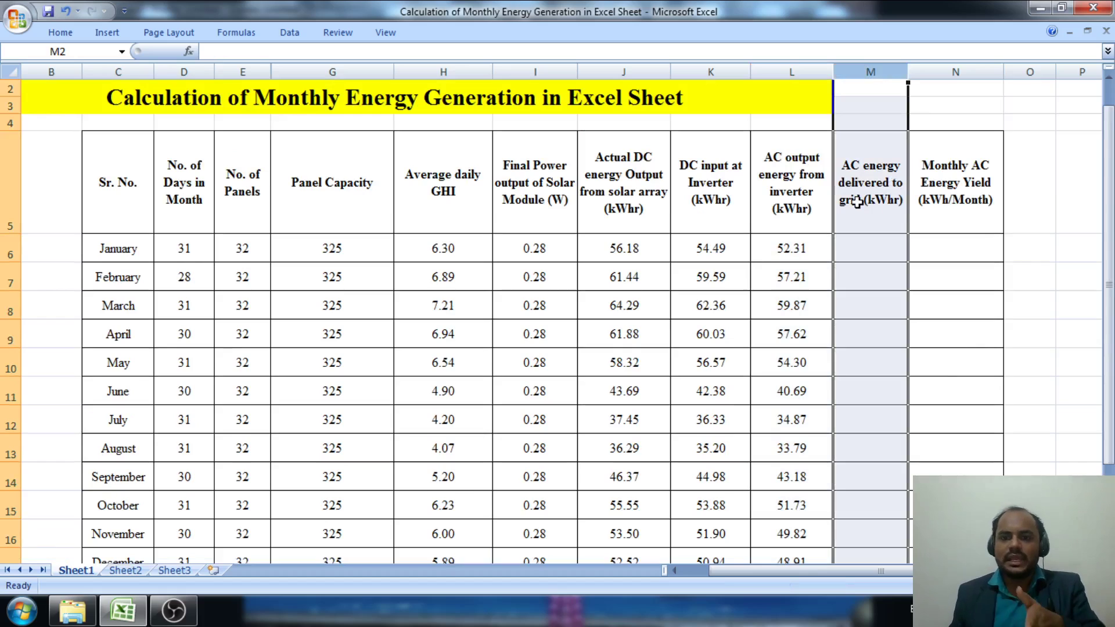
pyautogui.click(884, 252)
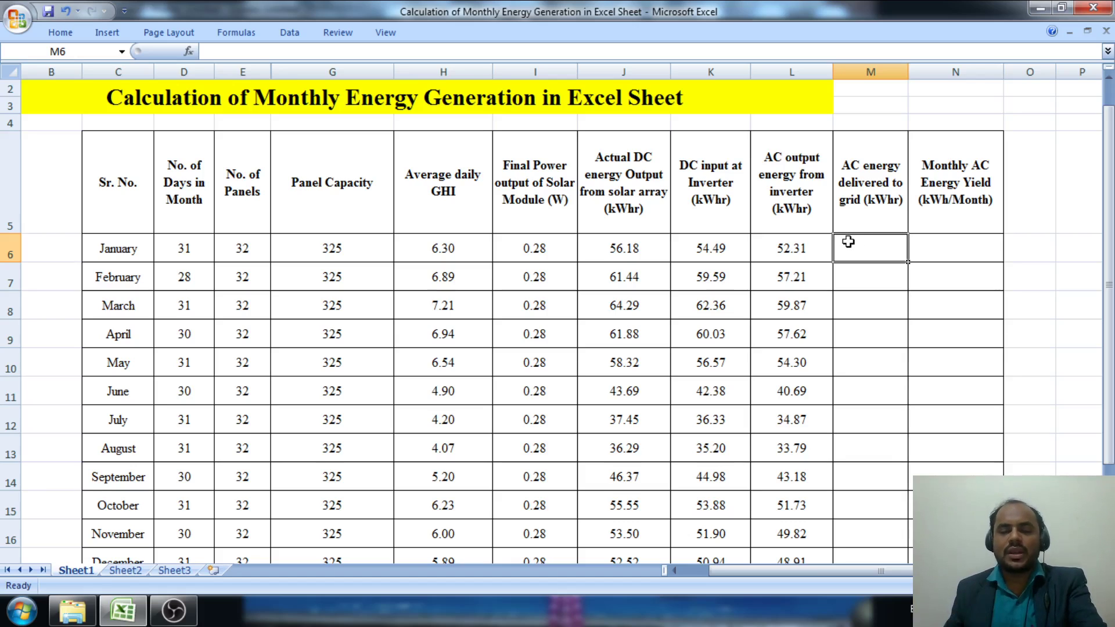
pyautogui.doubleClick(864, 248)
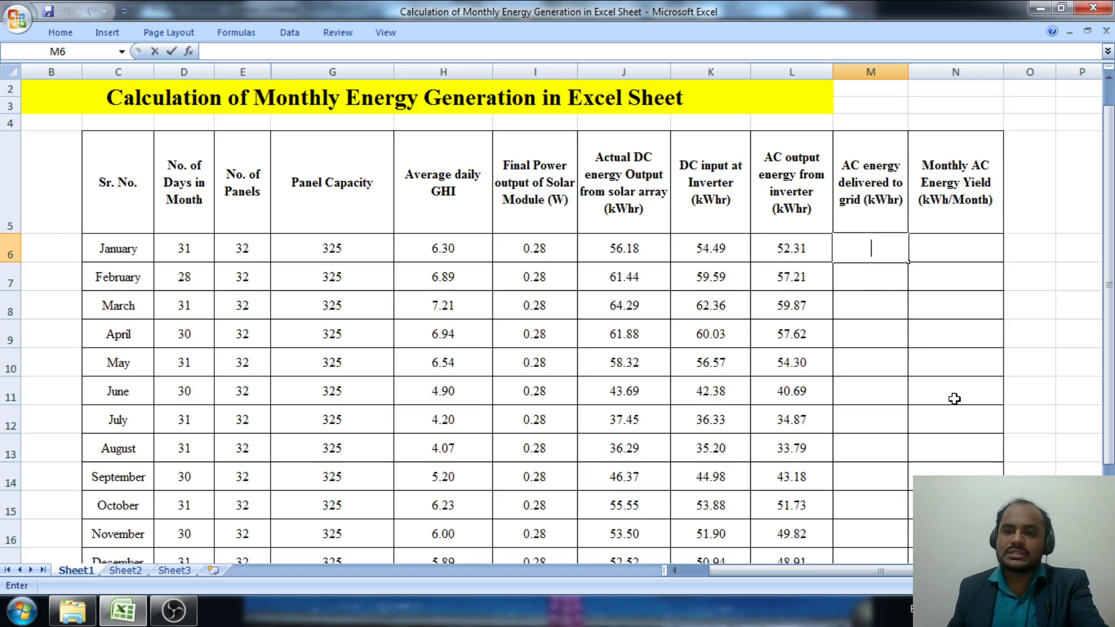
pyautogui.write('=')
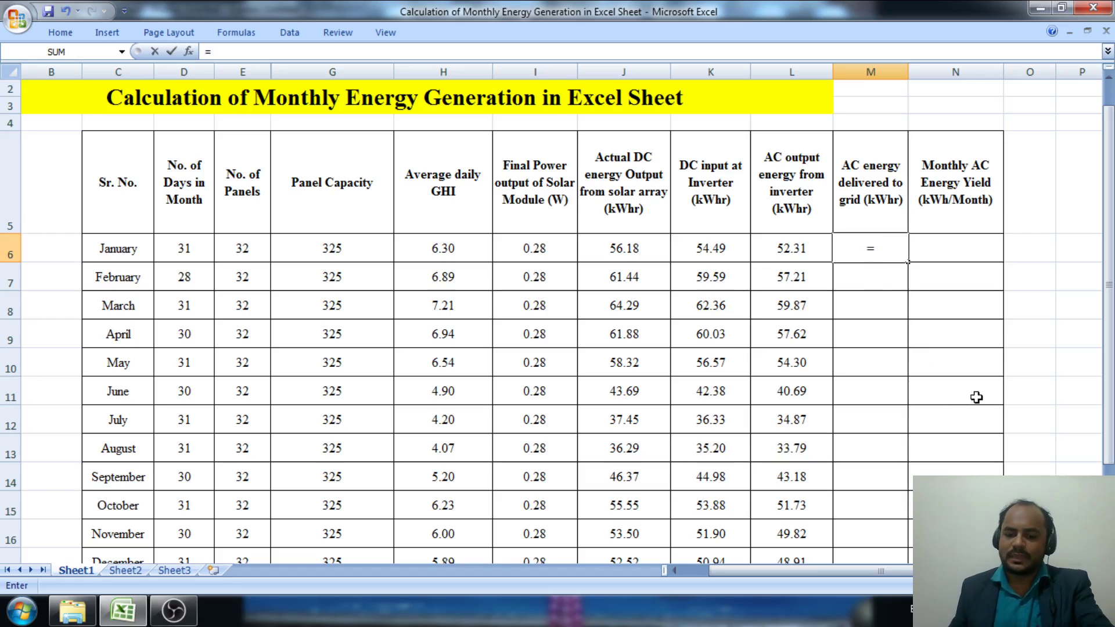
pyautogui.write('(')
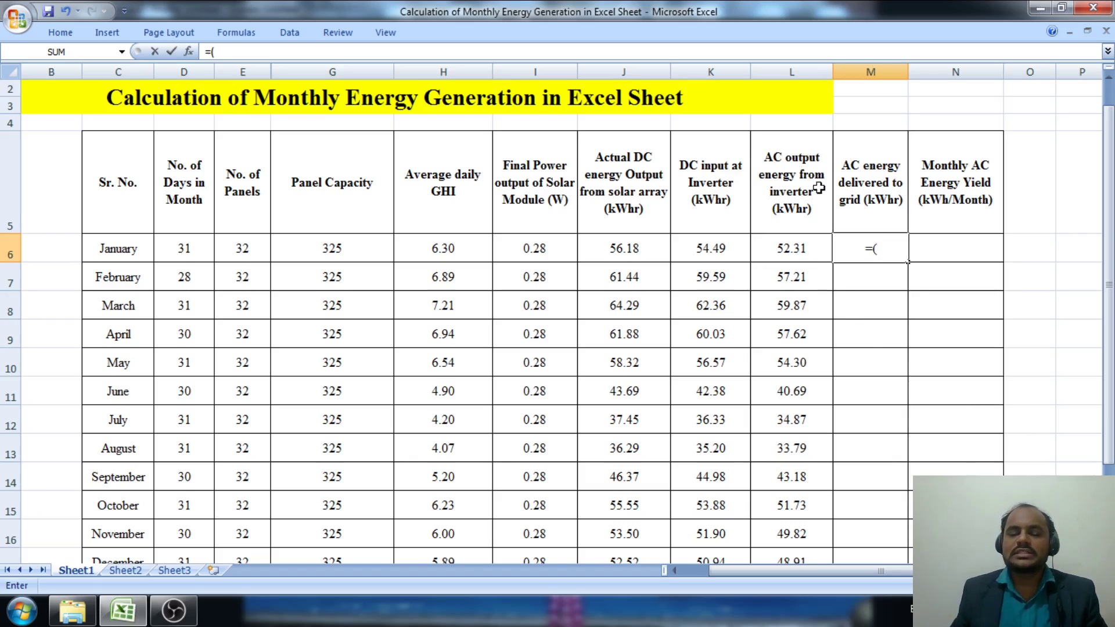
pyautogui.click(802, 250)
pyautogui.write('*0')
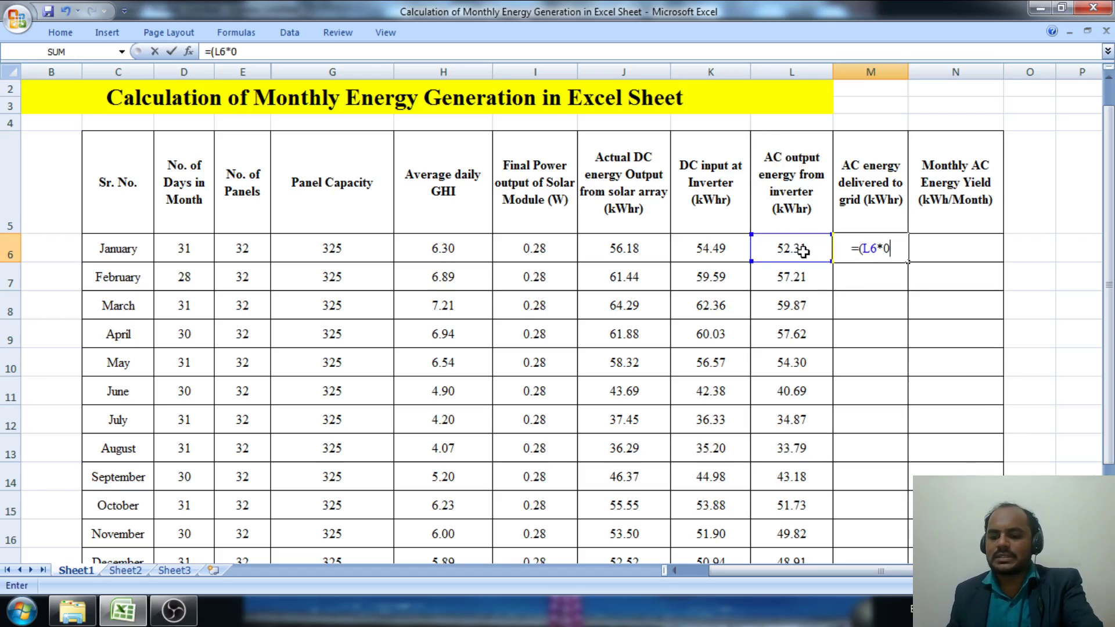
pyautogui.write('.99')
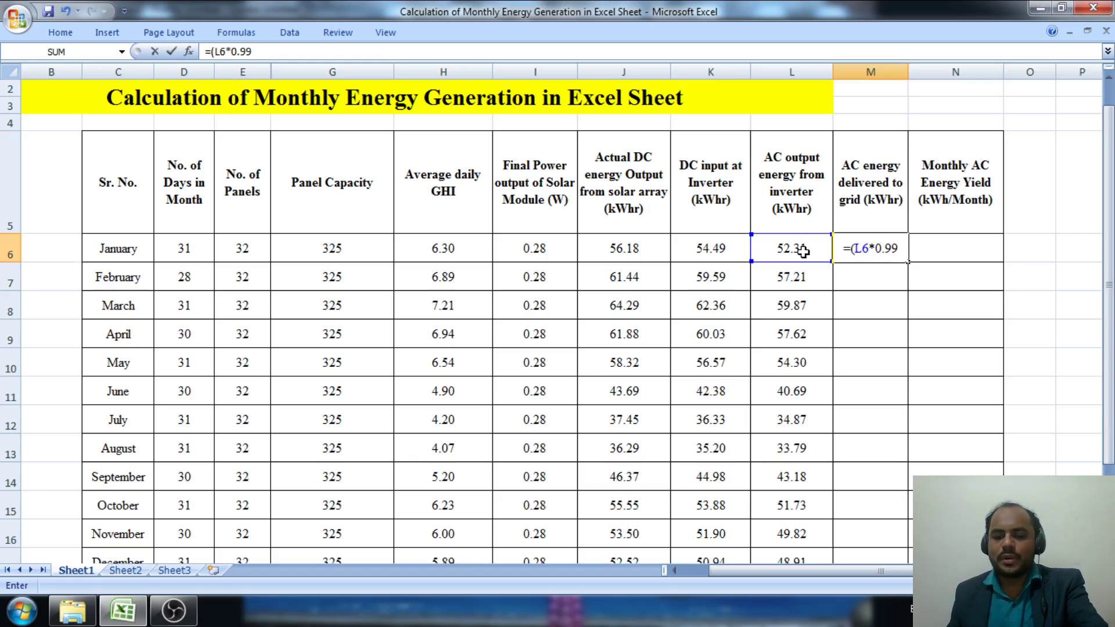
pyautogui.write(')')
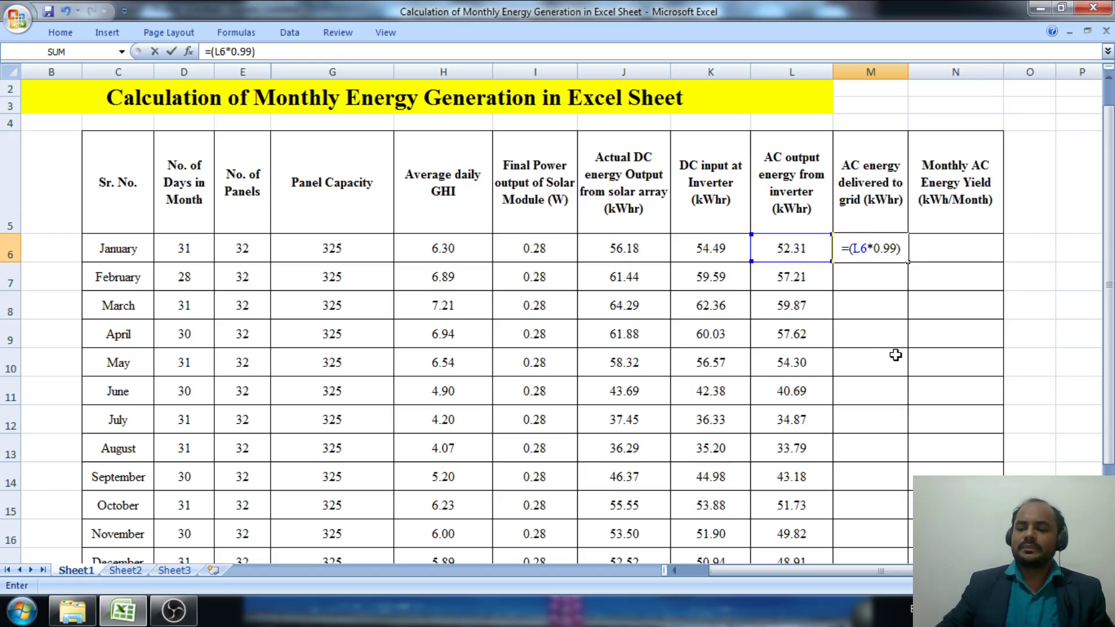
pyautogui.press('Return')
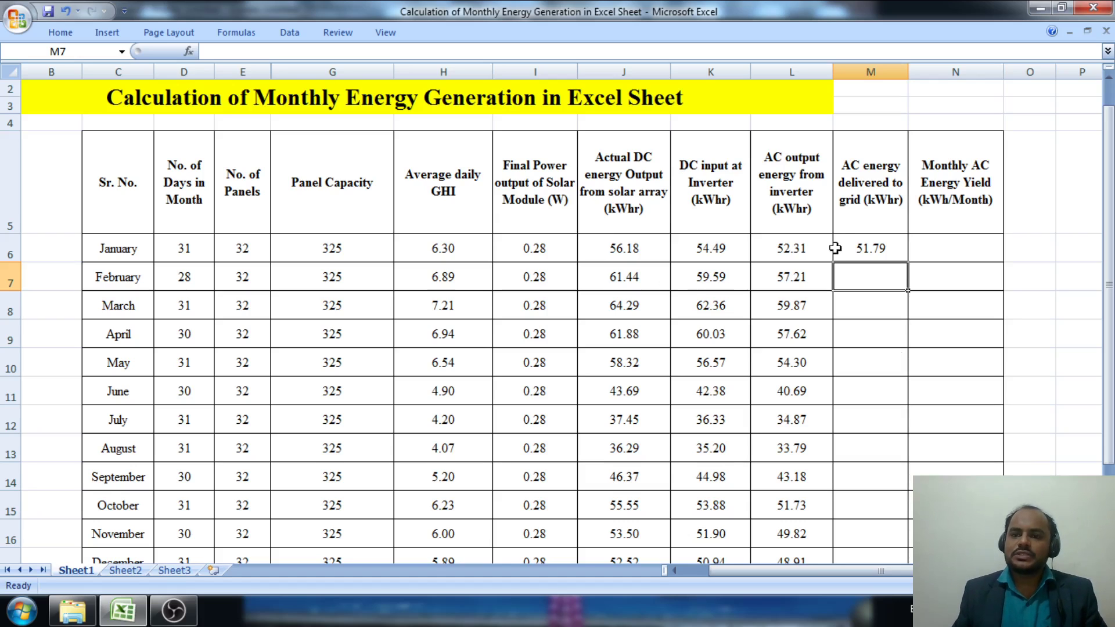
# - Fill January's AC energy delivered to grid formula down through December
pyautogui.click(859, 248)
pyautogui.moveTo(908, 262); pyautogui.dragTo(910, 524)
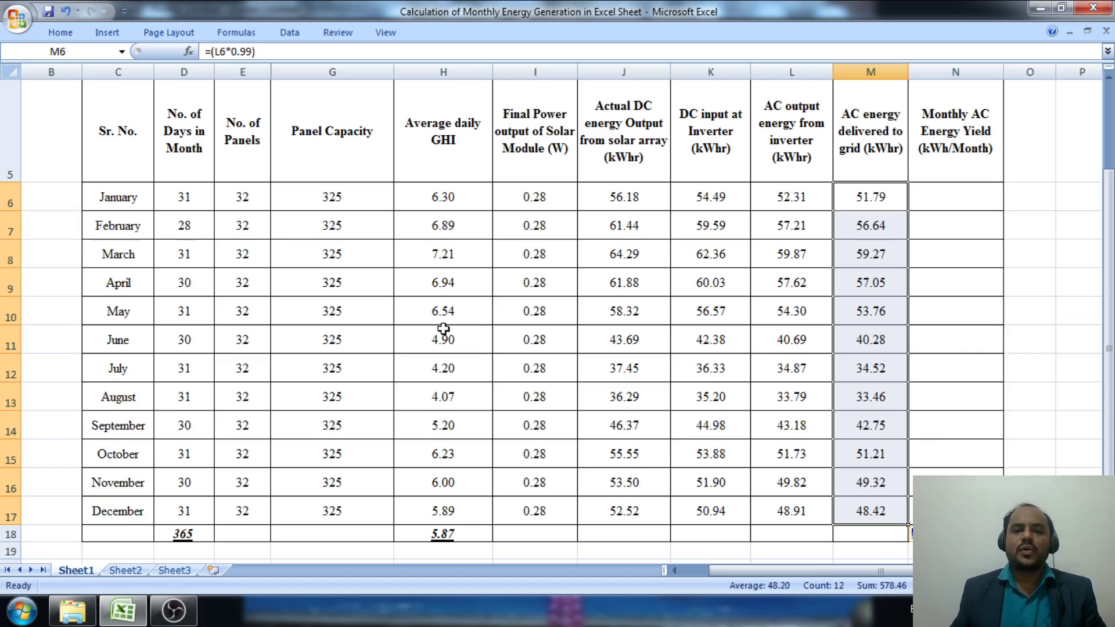
pyautogui.scroll(1, 952, 267)
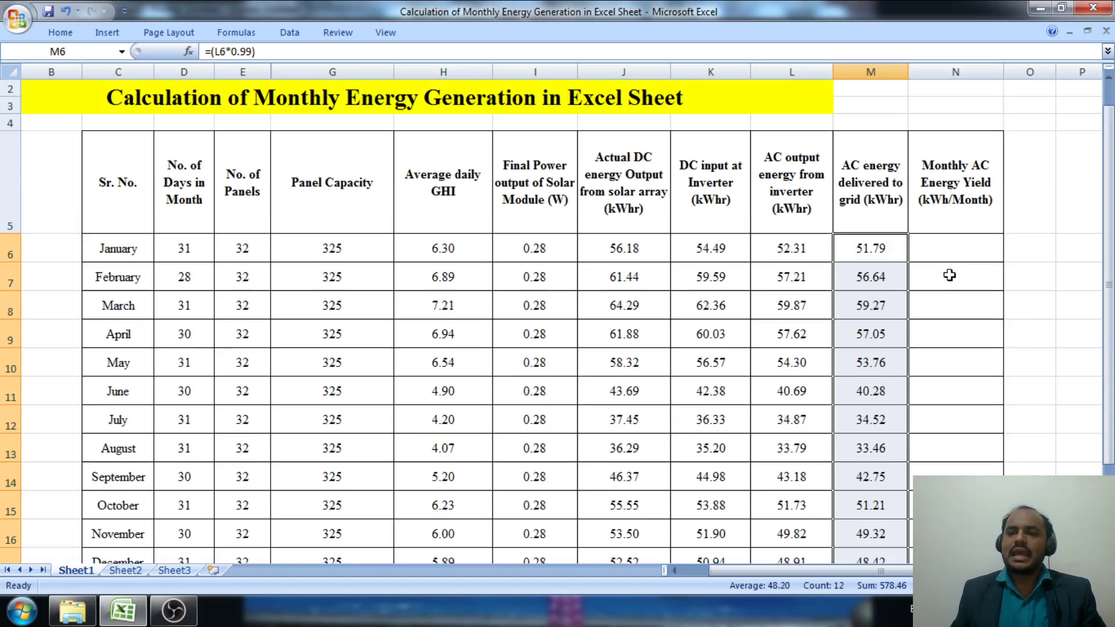
# - Calculate January's Monthly AC Energy Yield in N6 with the formula =(M6*D6)
pyautogui.click(956, 71)
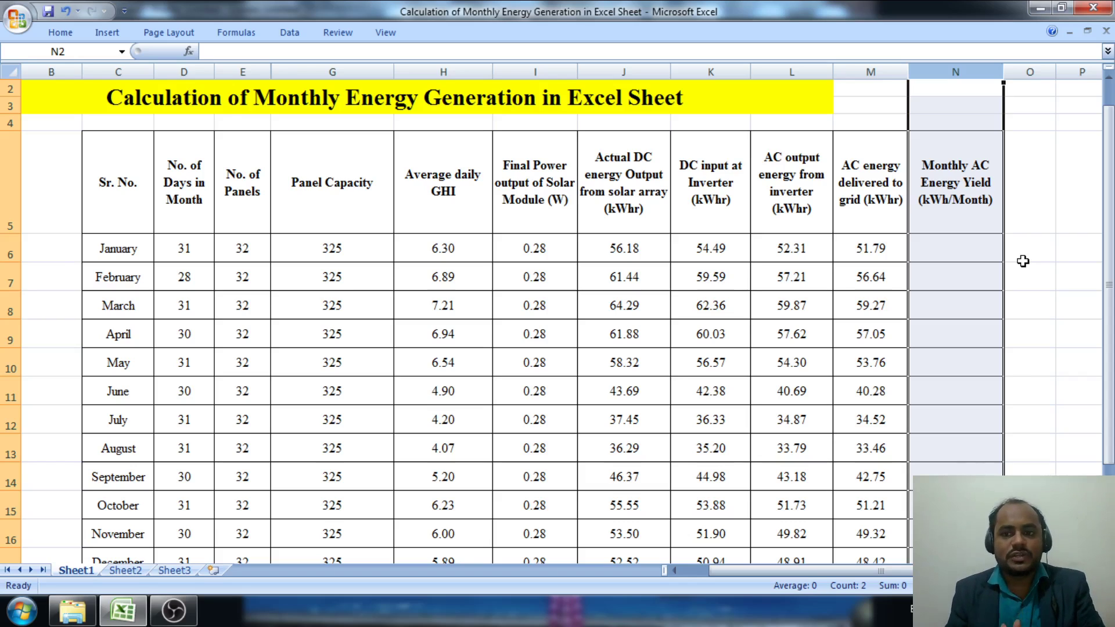
pyautogui.click(952, 243)
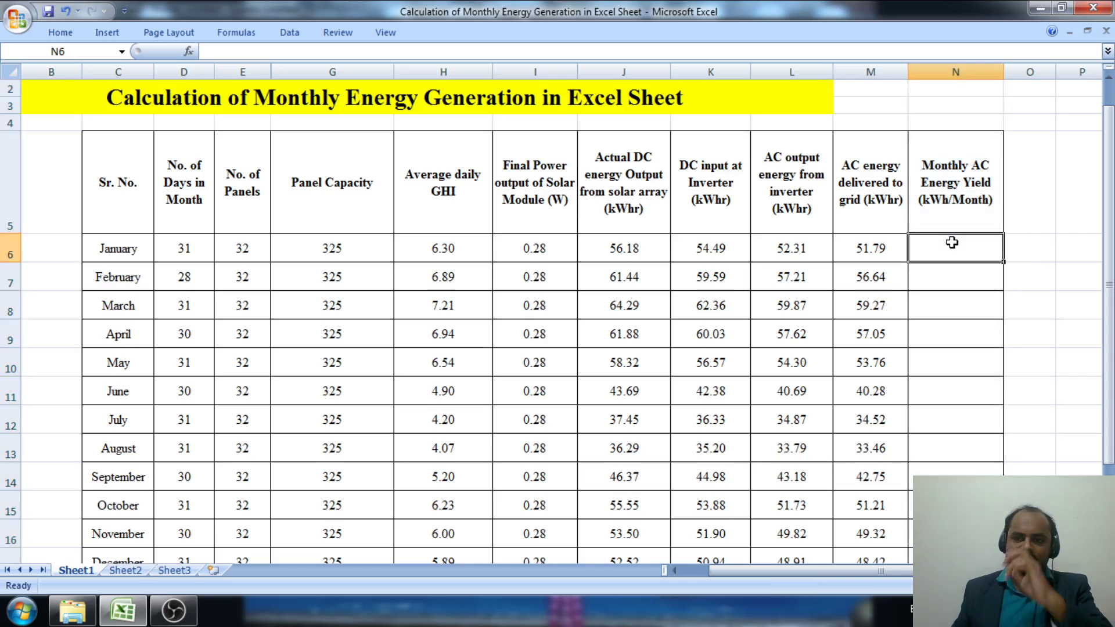
pyautogui.write('=')
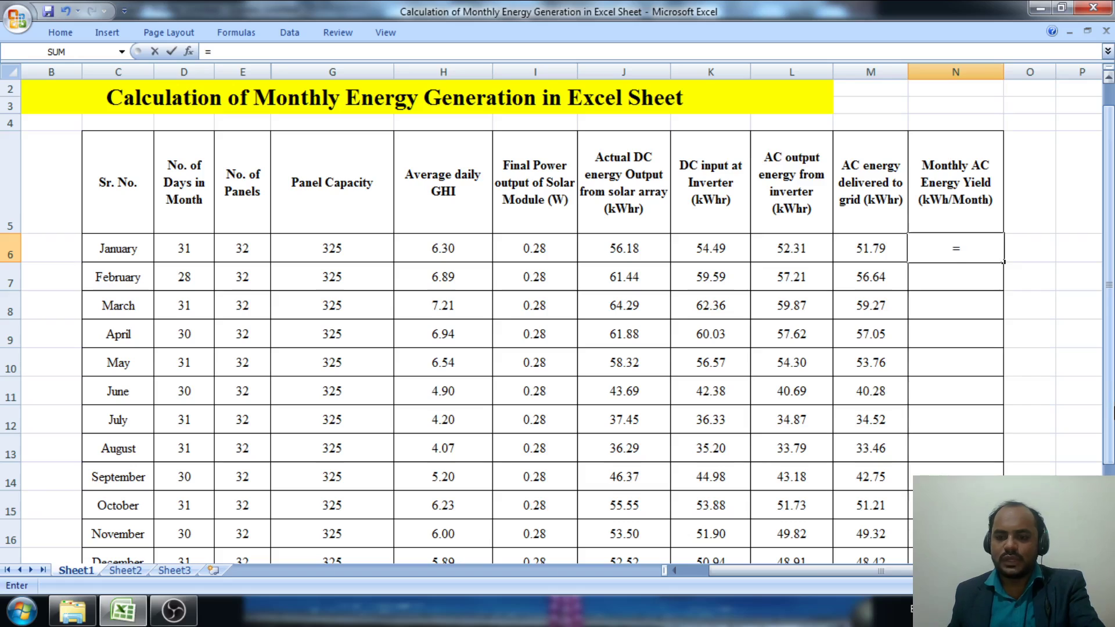
pyautogui.write('(')
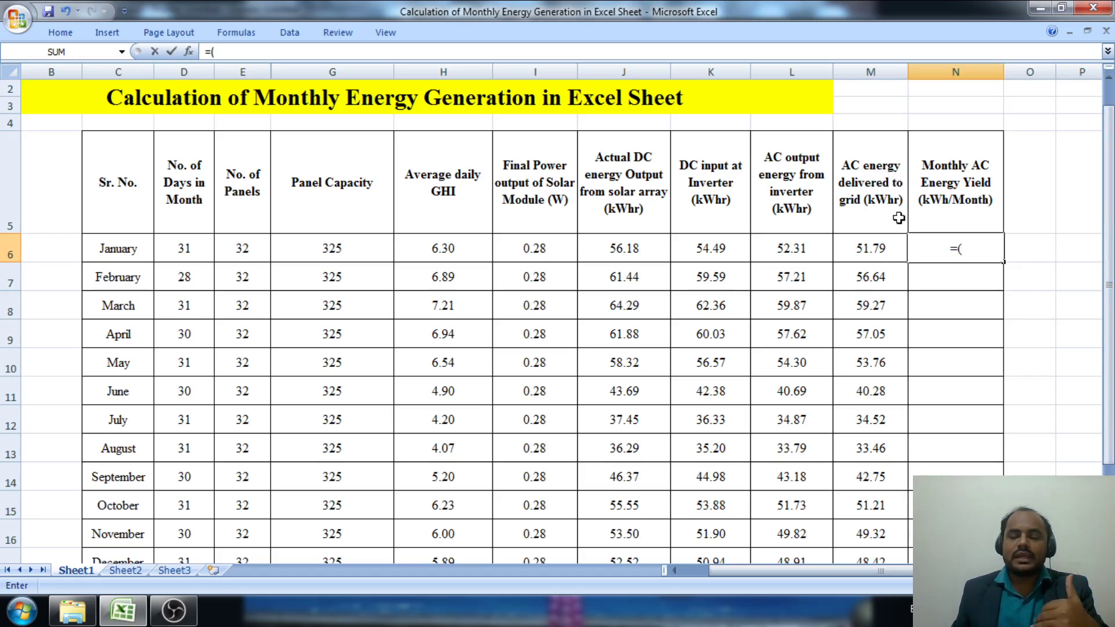
pyautogui.click(886, 254)
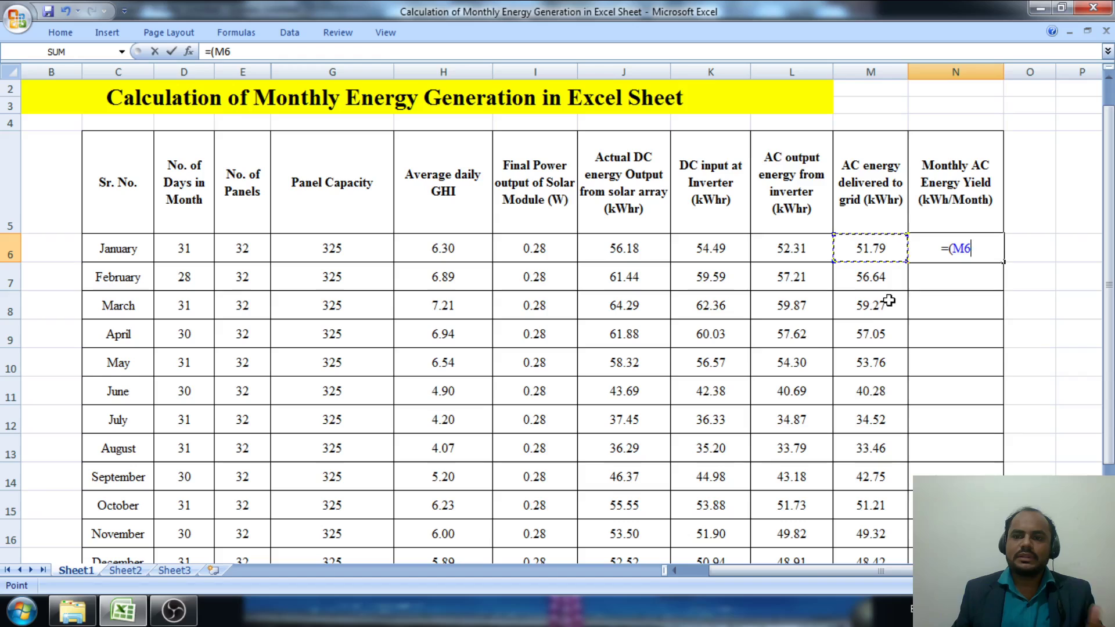
pyautogui.write('*')
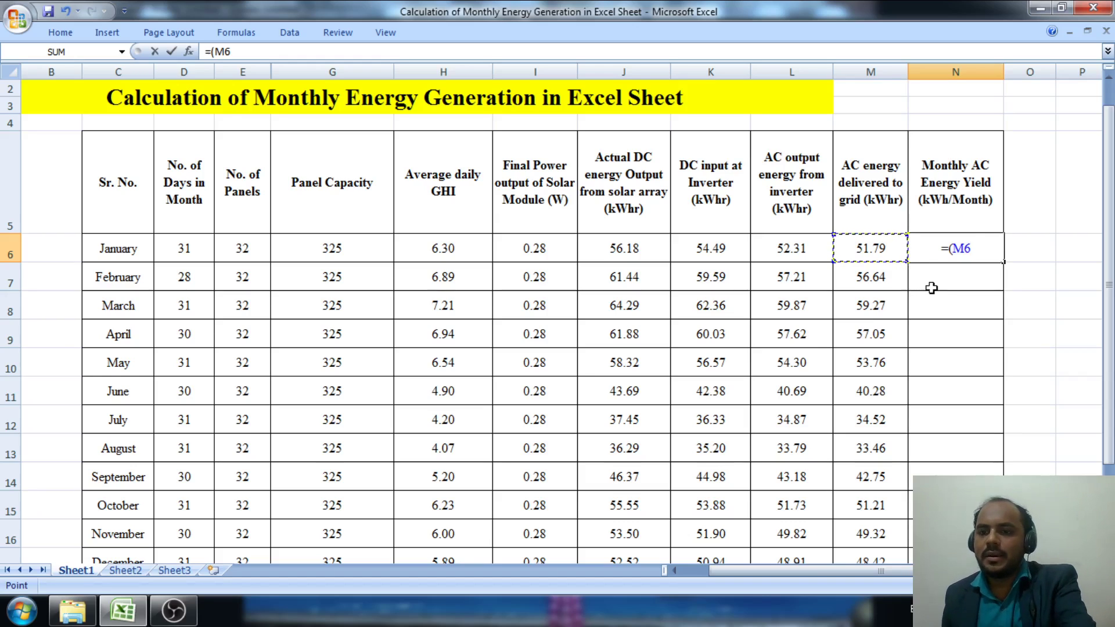
pyautogui.click(186, 248)
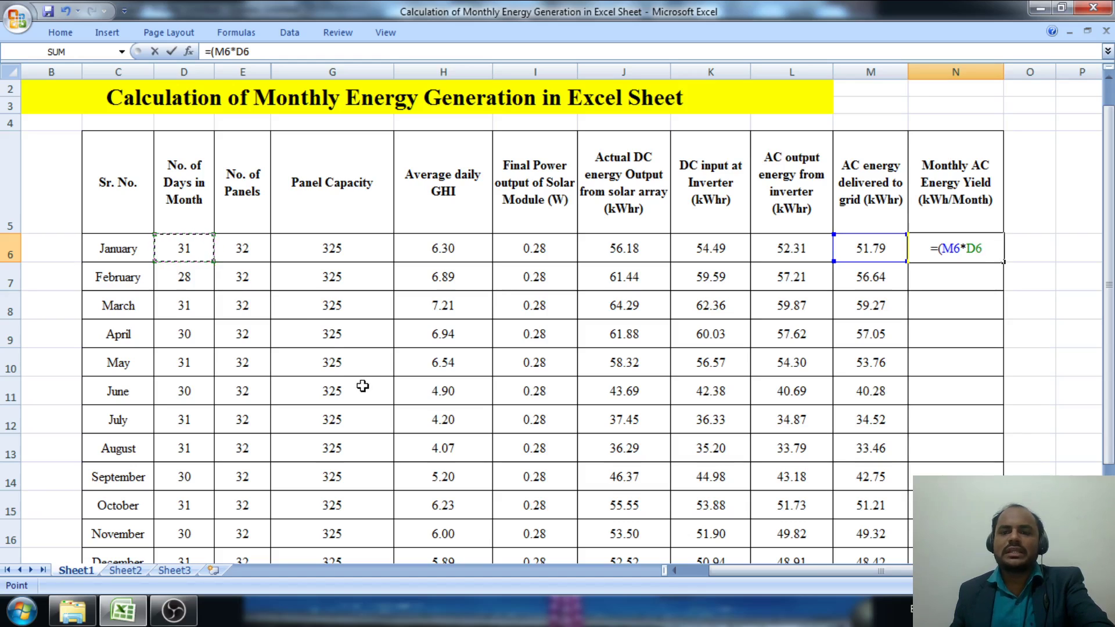
pyautogui.write(')')
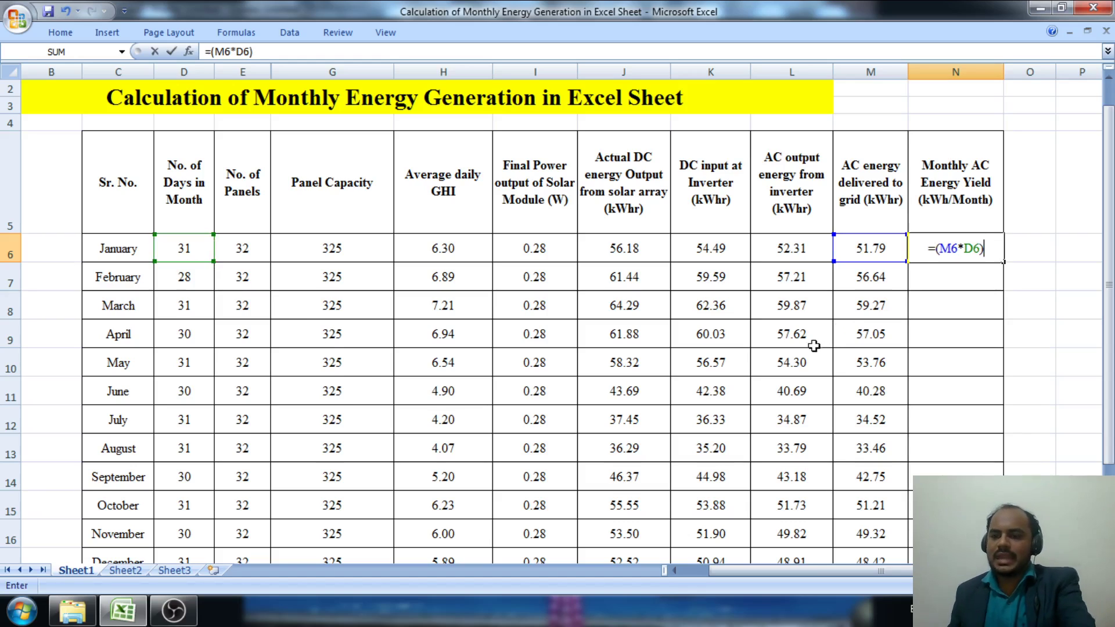
pyautogui.press('Return')
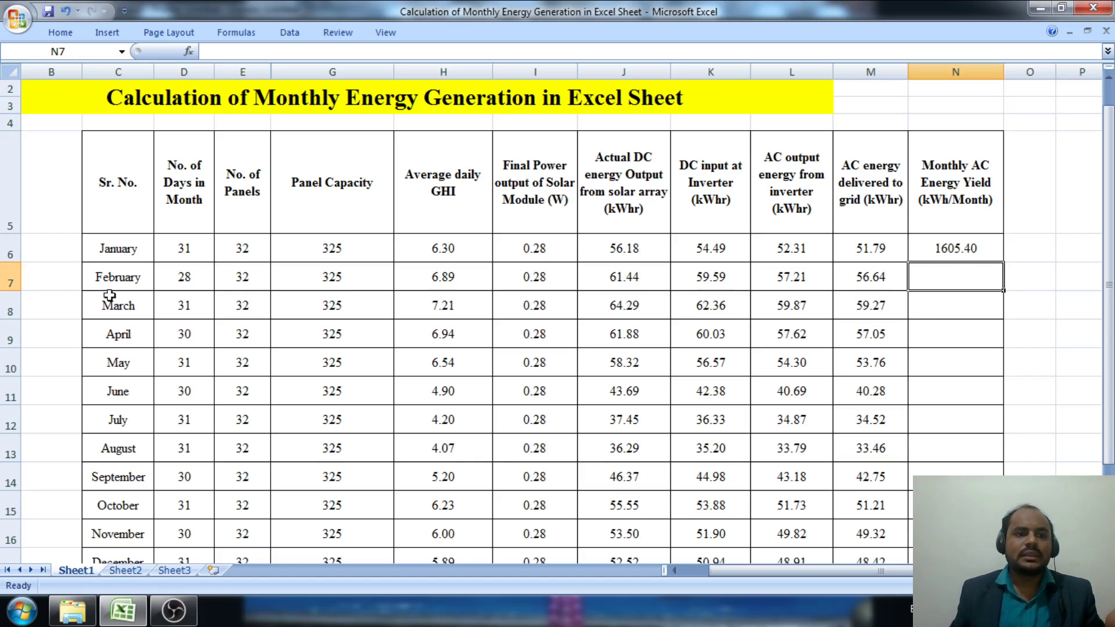
# - Fill January's Monthly AC Energy Yield formula down through December
pyautogui.click(971, 249)
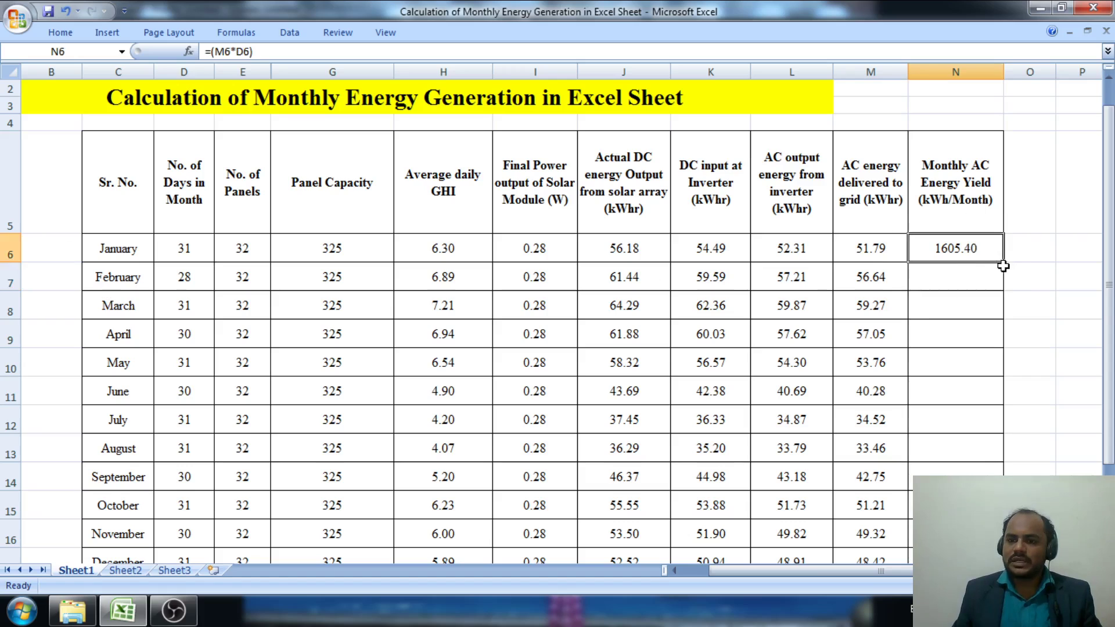
pyautogui.moveTo(1003, 266); pyautogui.dragTo(988, 512)
pyautogui.scroll(1, 983, 464)
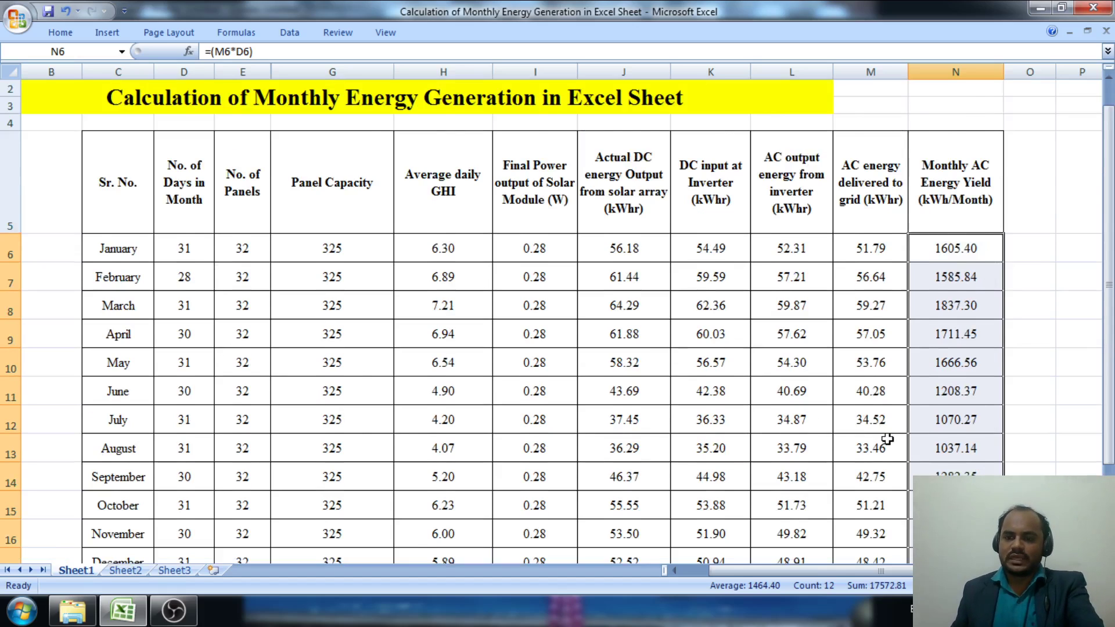
pyautogui.scroll(-2, 887, 441)
pyautogui.click(988, 375)
pyautogui.hotkey('alt', '=')
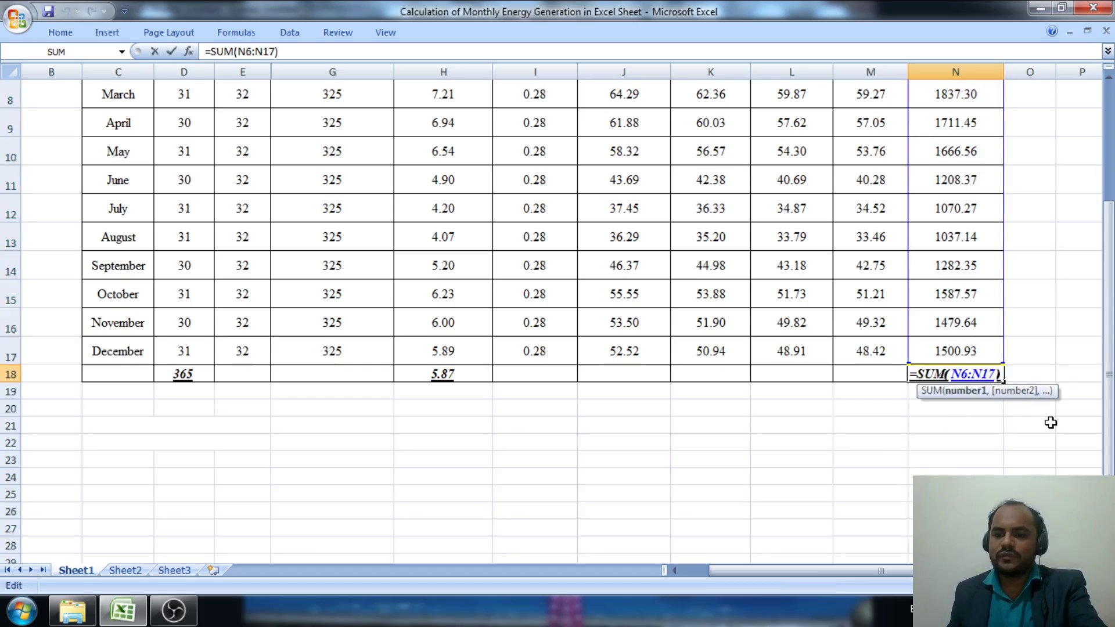
pyautogui.press('BackSpace')
pyautogui.press('BackSpace')
pyautogui.press('BackSpace')
pyautogui.press('BackSpace')
pyautogui.press('BackSpace')
pyautogui.press('BackSpace')
pyautogui.press('BackSpace')
pyautogui.press('BackSpace')
pyautogui.press('BackSpace')
pyautogui.press('BackSpace')
pyautogui.press('BackSpace')
pyautogui.press('BackSpace')
# - Total the Monthly AC Energy Yield column in N18 with the formula =sum(N6:N17)
pyautogui.write('=')
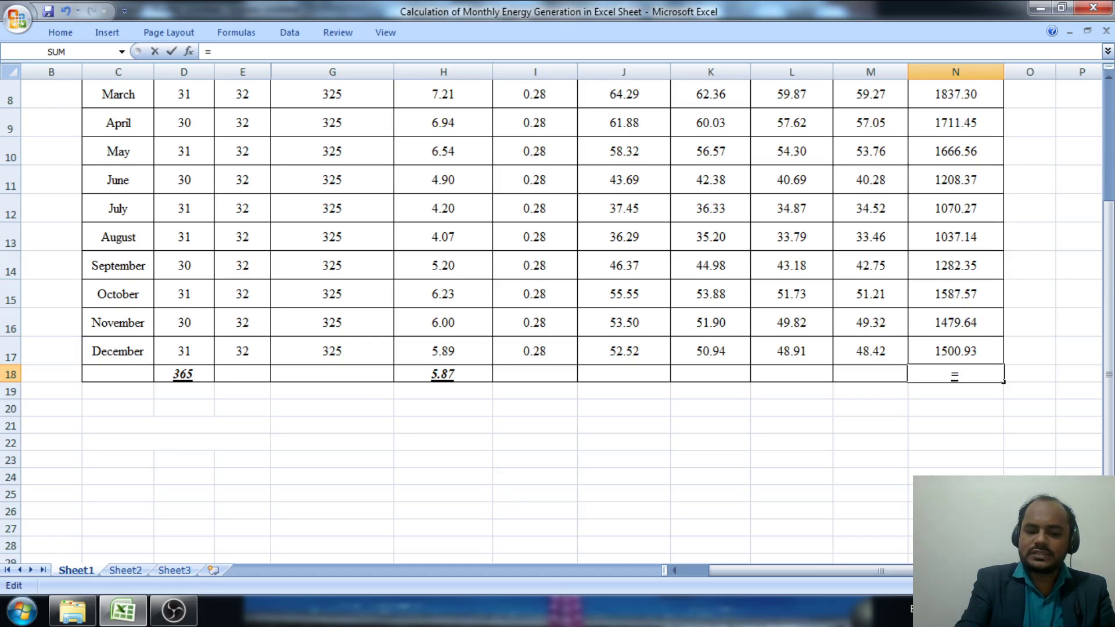
pyautogui.write('sum')
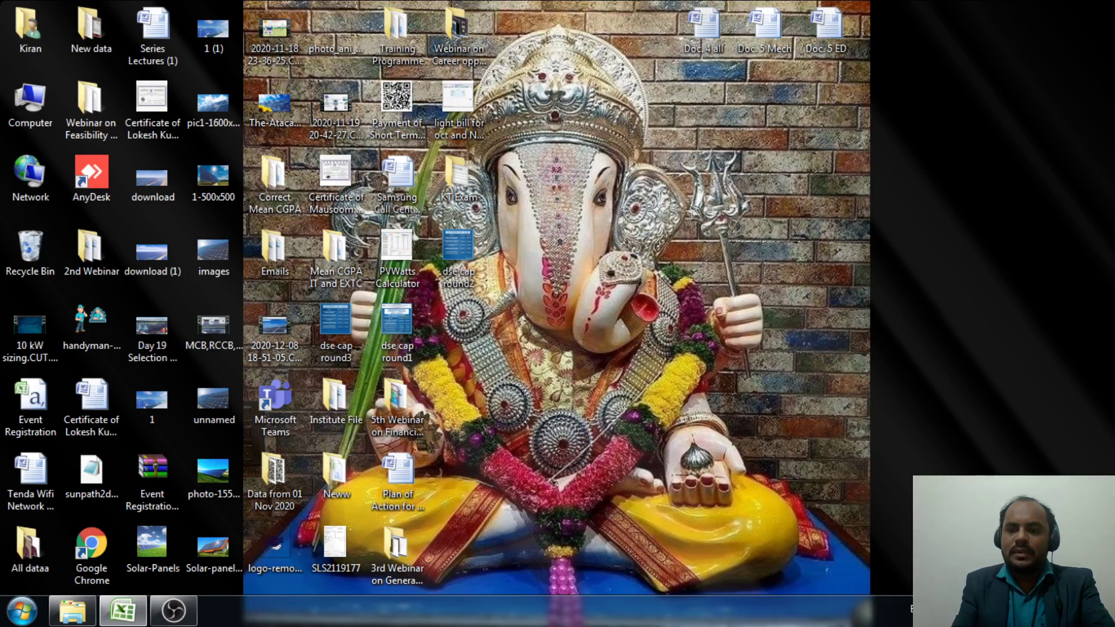
pyautogui.write('(')
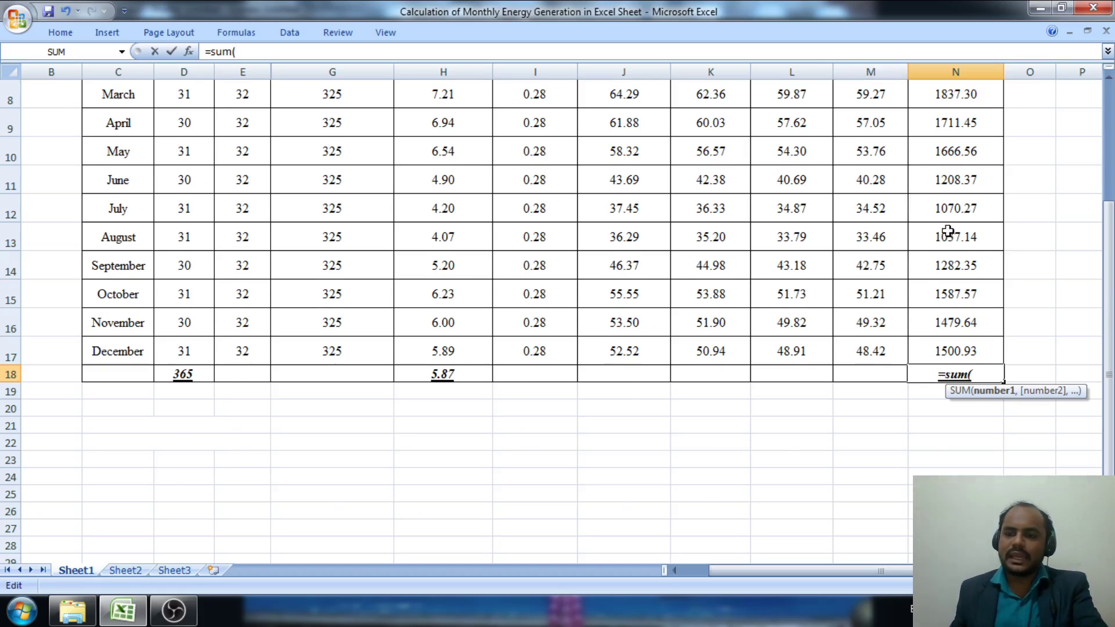
pyautogui.scroll(3, 948, 231)
pyautogui.moveTo(952, 265); pyautogui.dragTo(959, 511)
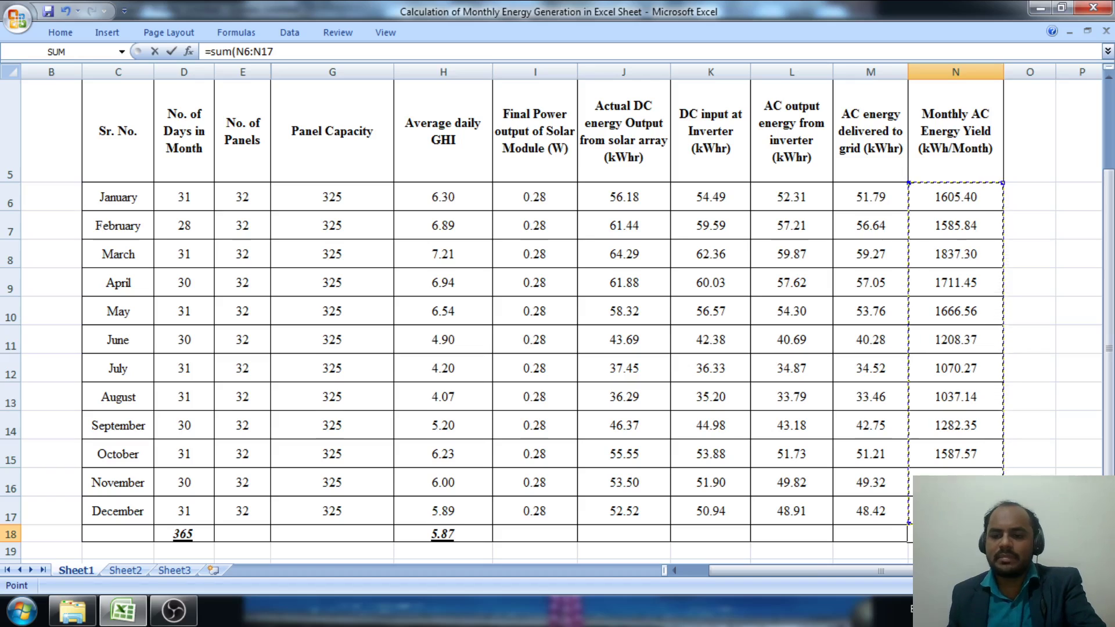
pyautogui.write(')')
pyautogui.press('Return')
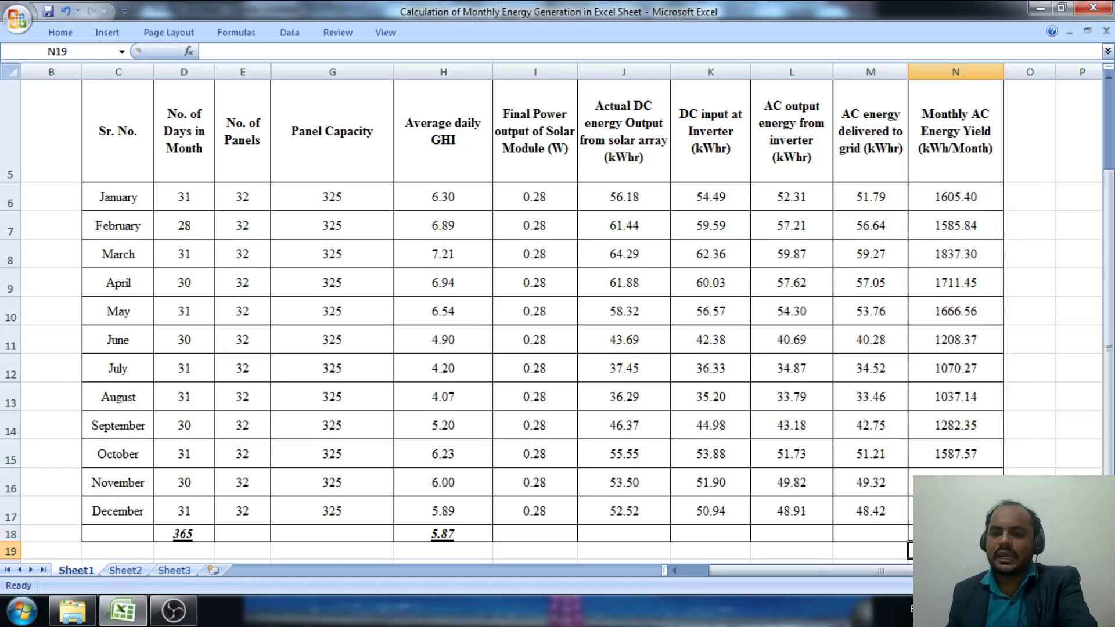
pyautogui.scroll(-1, 986, 475)
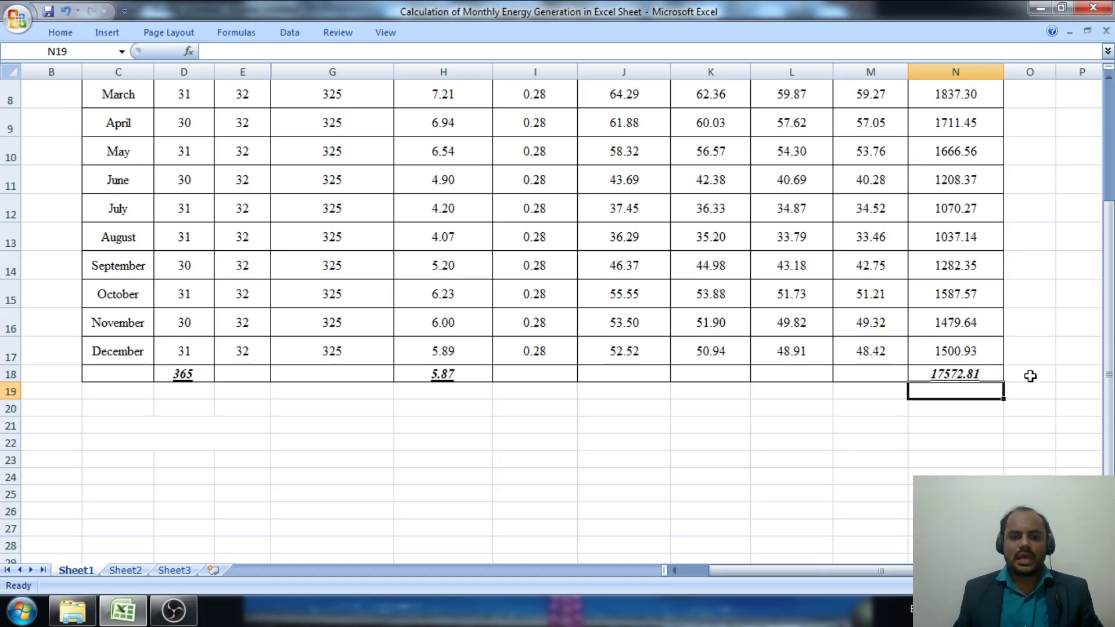
# - Insert a 2-D clustered column chart of the January to December Monthly AC Energy Yield values in N6:N17
pyautogui.scroll(-1, 726, 407)
pyautogui.scroll(4, 716, 408)
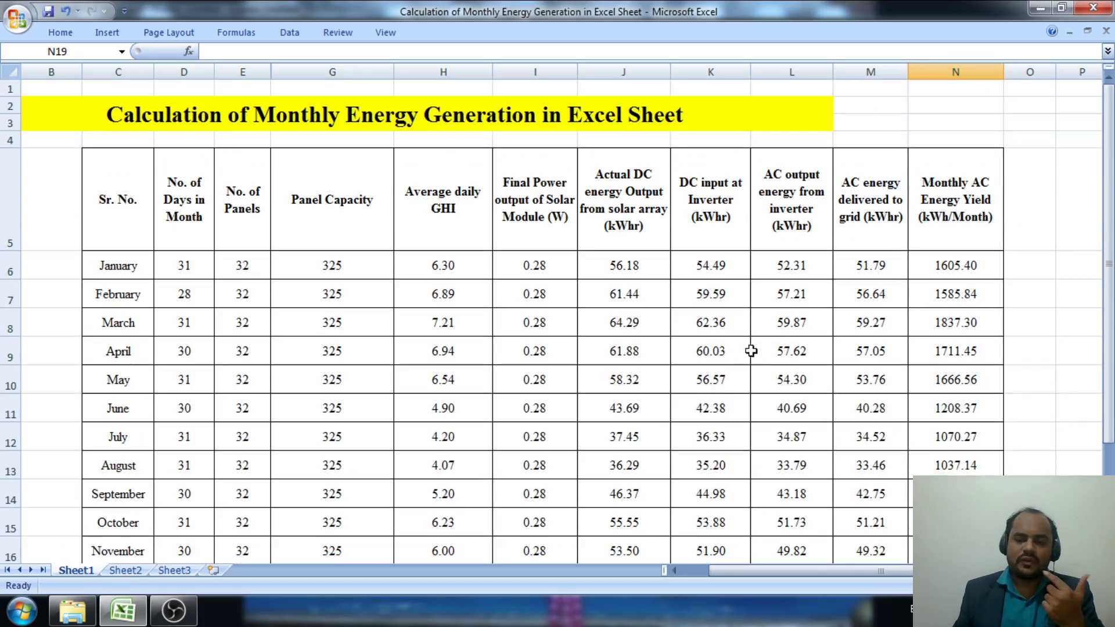
pyautogui.click(777, 336)
pyautogui.scroll(-1, 802, 327)
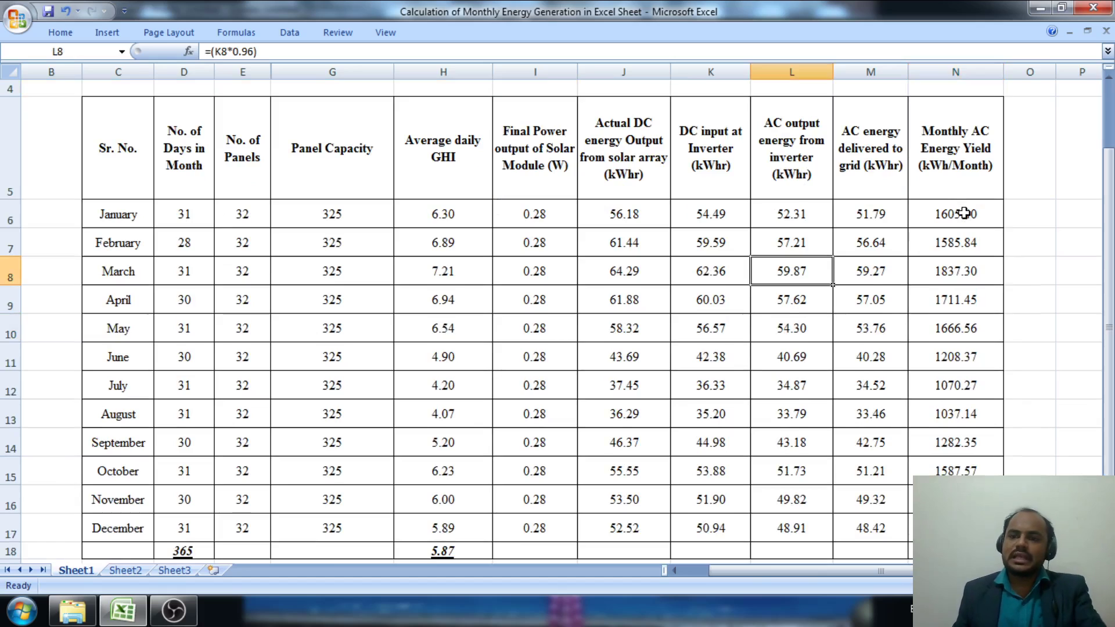
pyautogui.moveTo(964, 214); pyautogui.dragTo(953, 527)
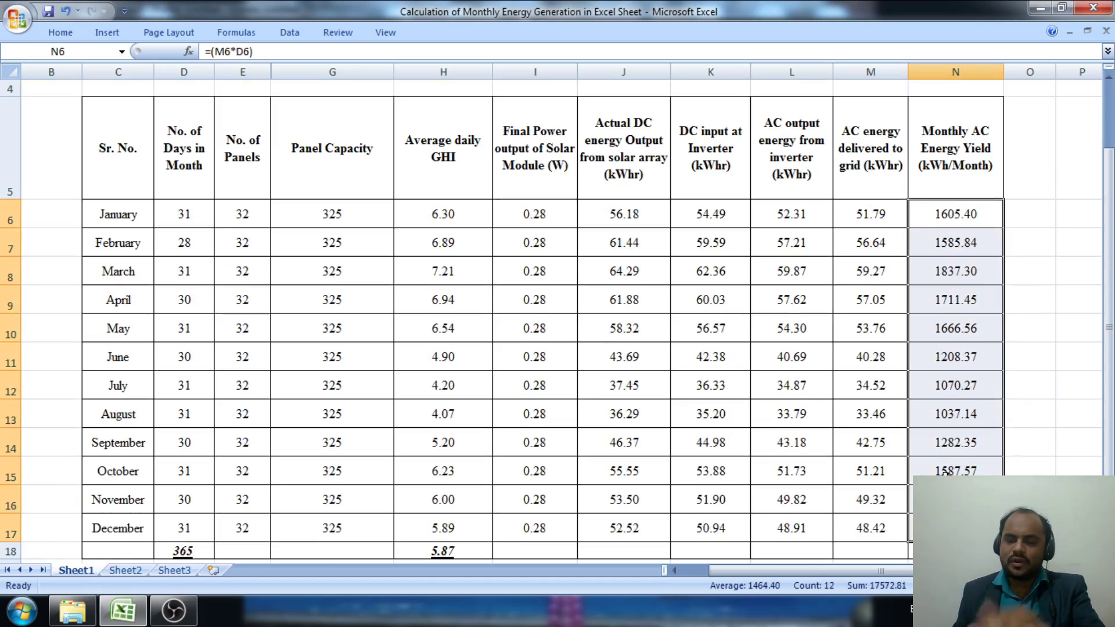
pyautogui.click(98, 30)
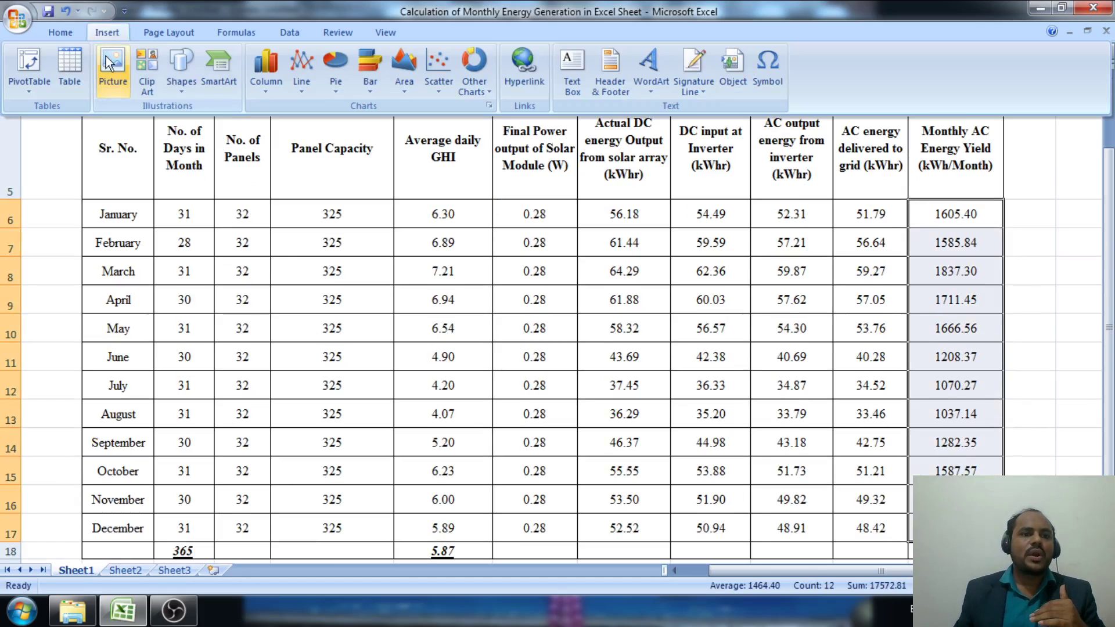
pyautogui.click(265, 89)
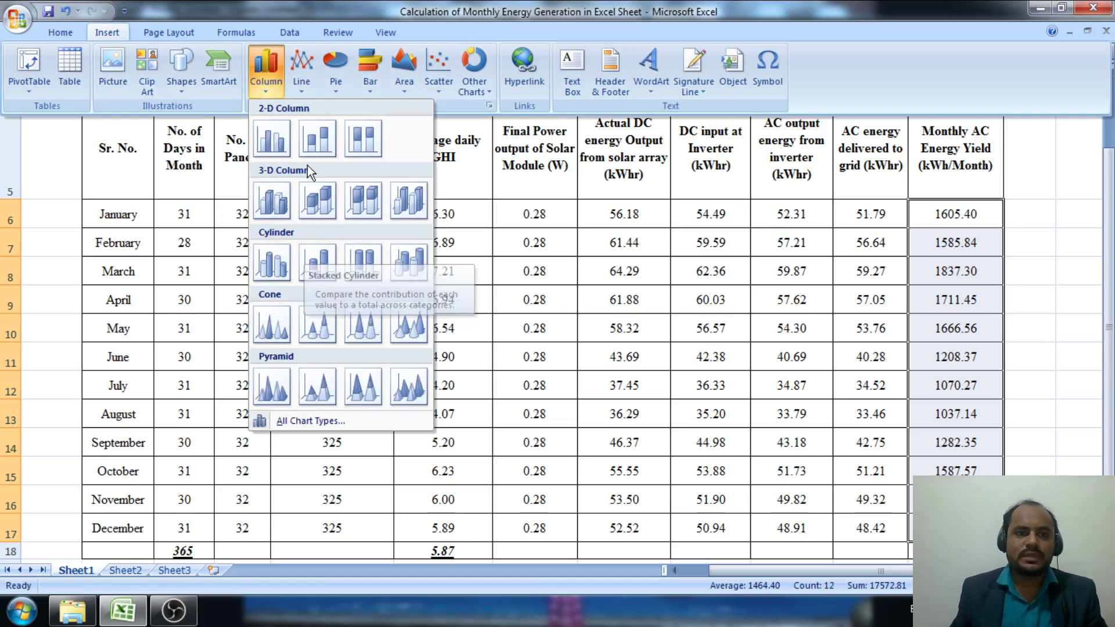
pyautogui.click(272, 141)
# - Move the column chart below the table and enlarge it to span about columns C to N and rows 20 to 36
pyautogui.scroll(-2, 448, 248)
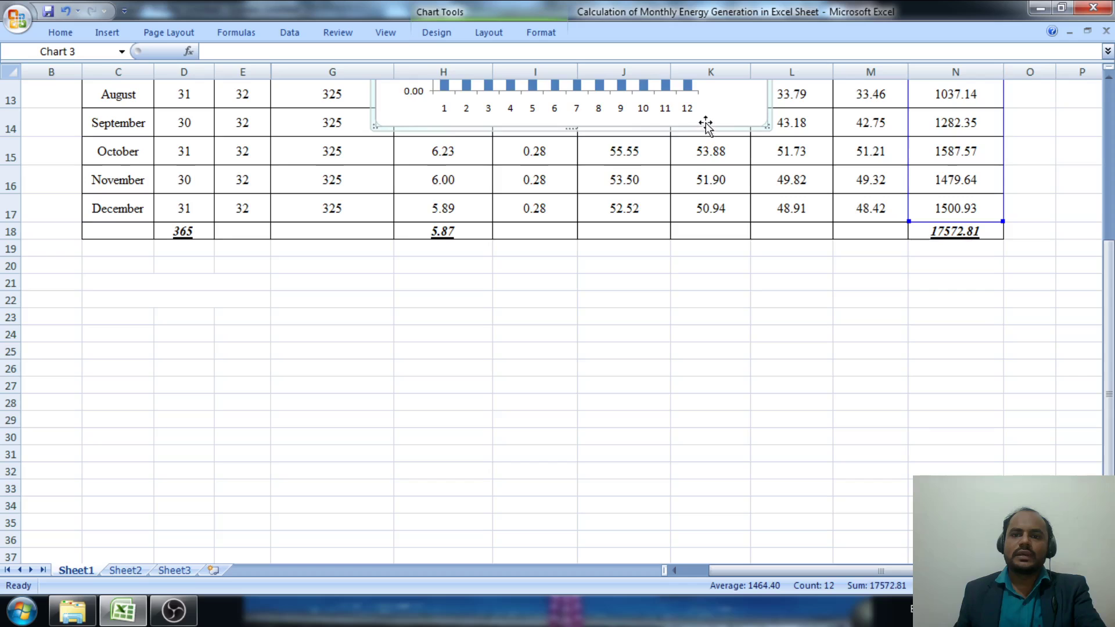
pyautogui.moveTo(705, 125); pyautogui.dragTo(528, 482)
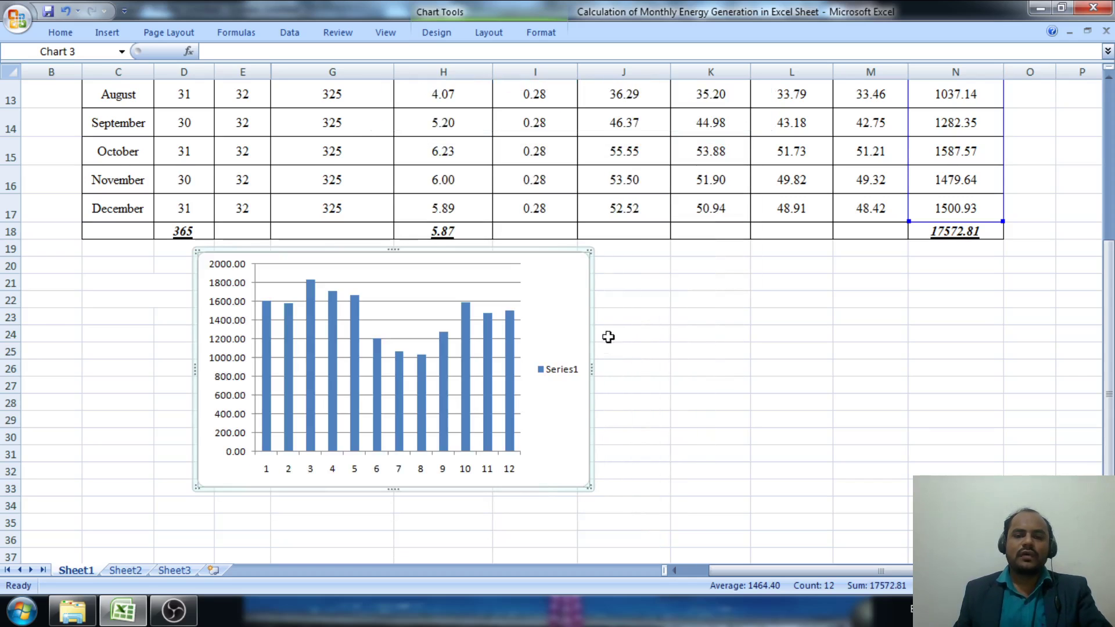
pyautogui.moveTo(591, 370); pyautogui.dragTo(1020, 383)
pyautogui.moveTo(607, 489); pyautogui.dragTo(604, 546)
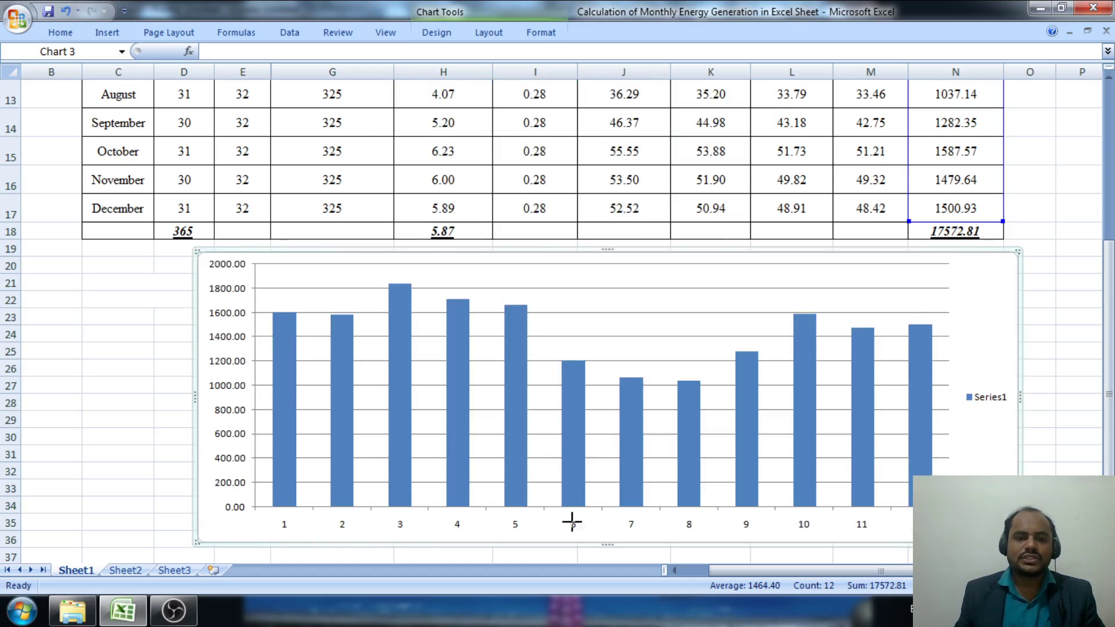
pyautogui.moveTo(194, 391); pyautogui.dragTo(119, 391)
pyautogui.scroll(-1, 581, 327)
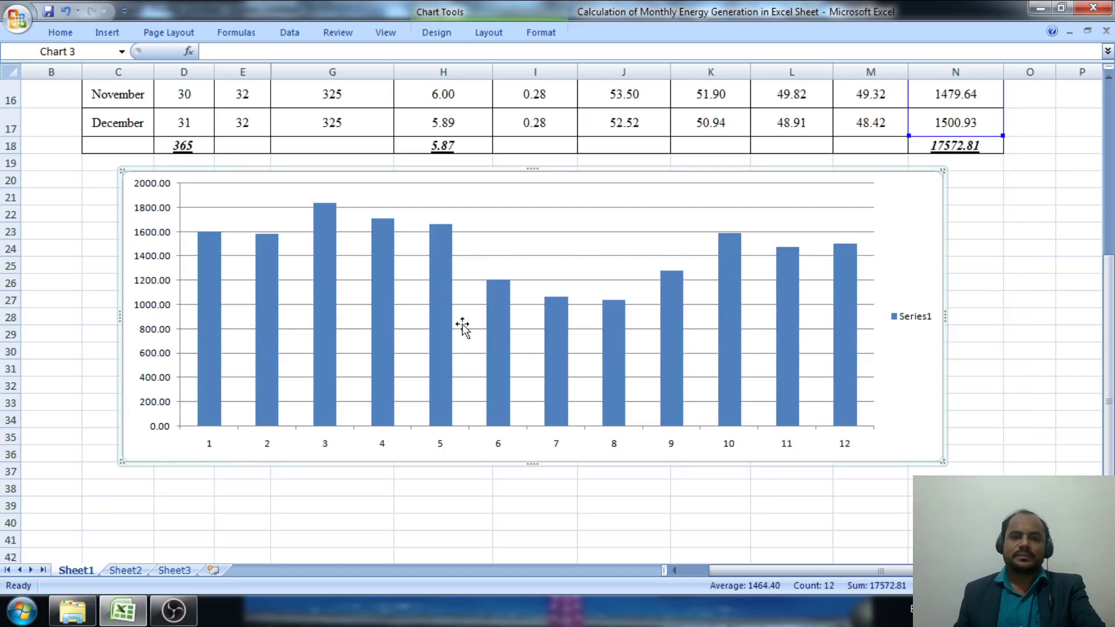
# - Add data labels to the chart's columns and deselect the chart
pyautogui.rightClick(273, 330)
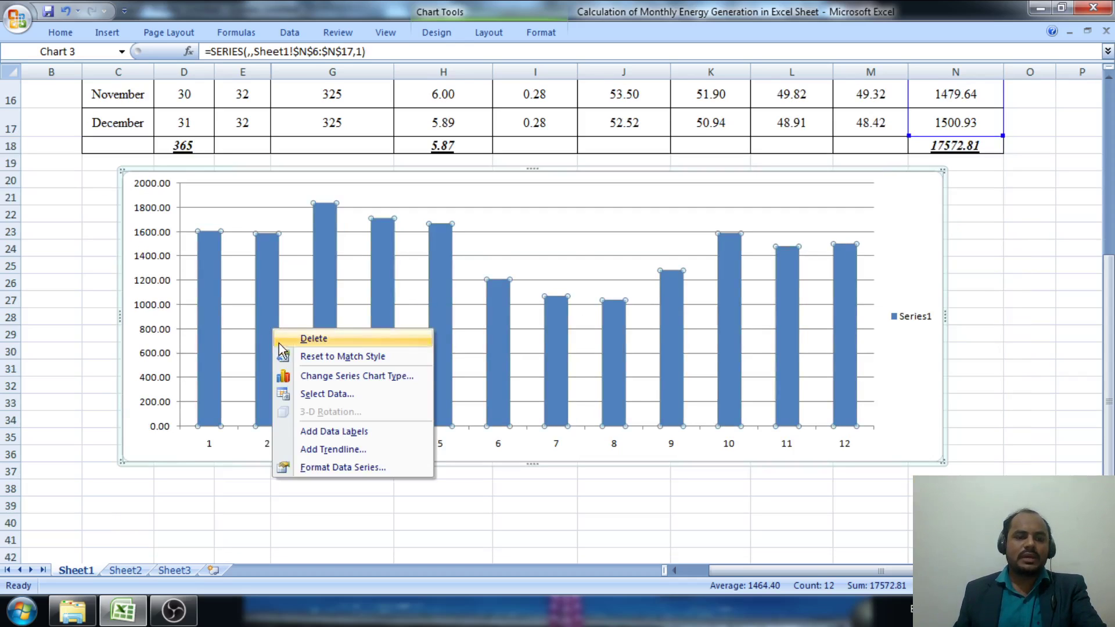
pyautogui.click(335, 433)
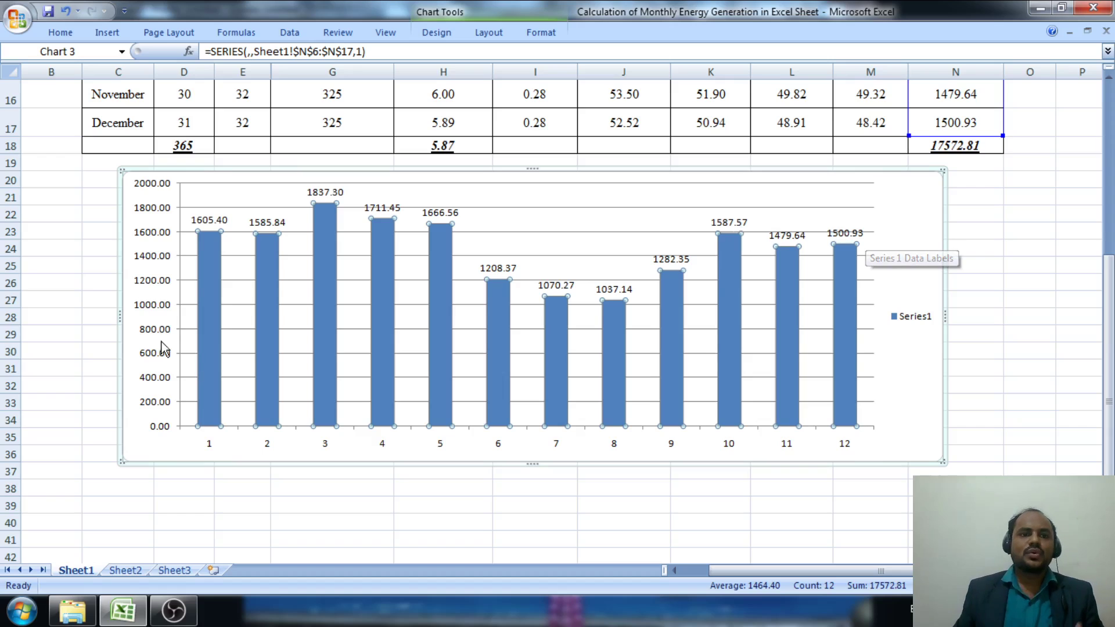
pyautogui.moveTo(676, 315)
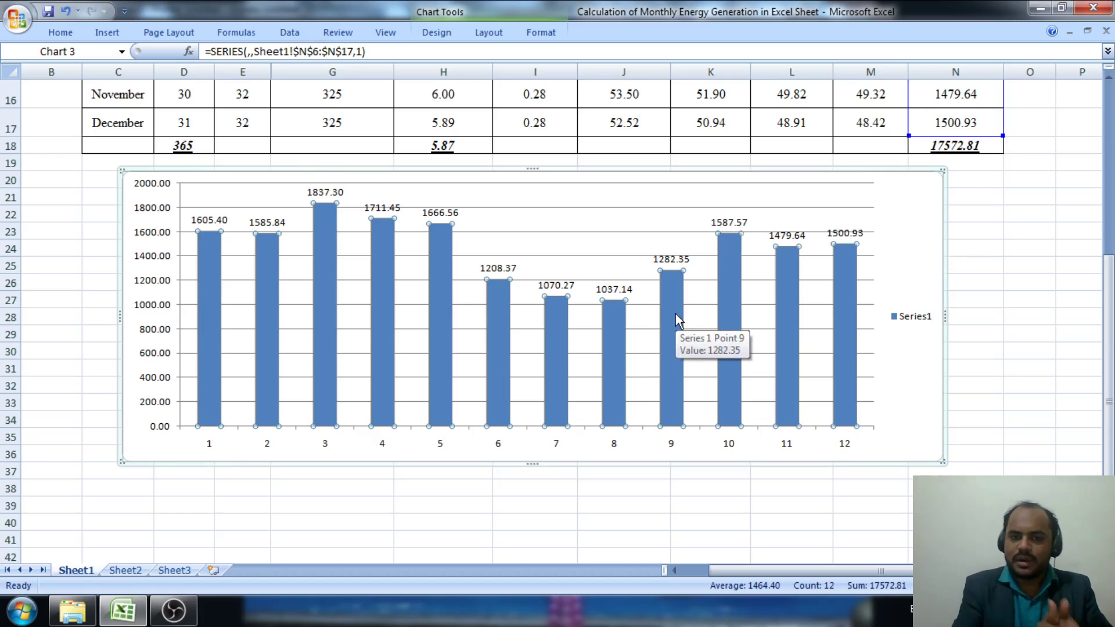
pyautogui.click(986, 452)
pyautogui.click(1024, 422)
pyautogui.click(1080, 505)
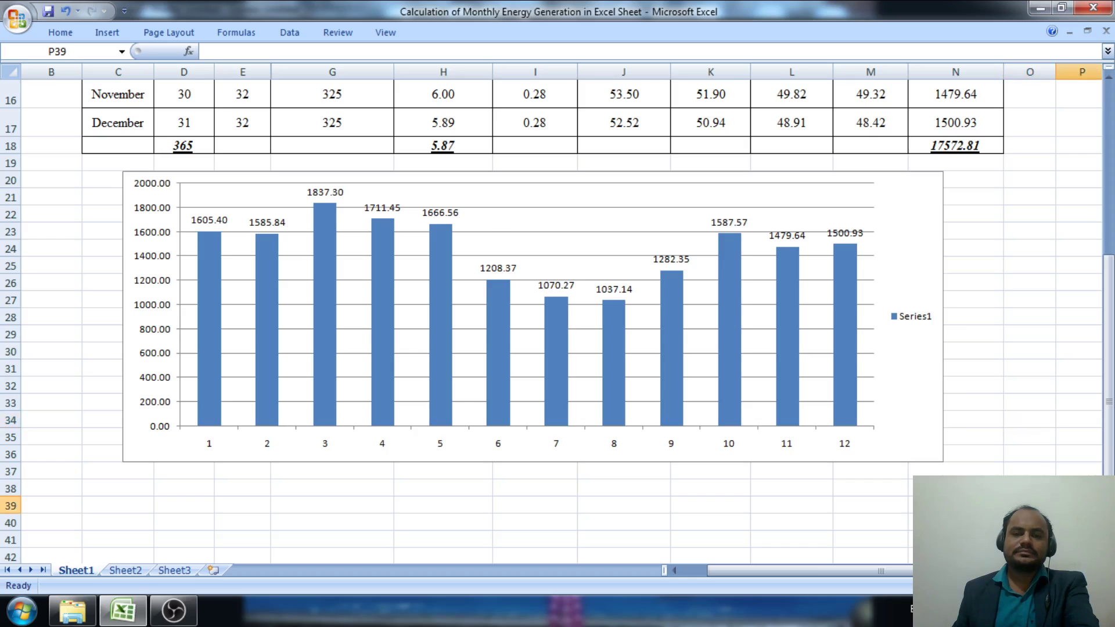
pyautogui.scroll(5, 552, 319)
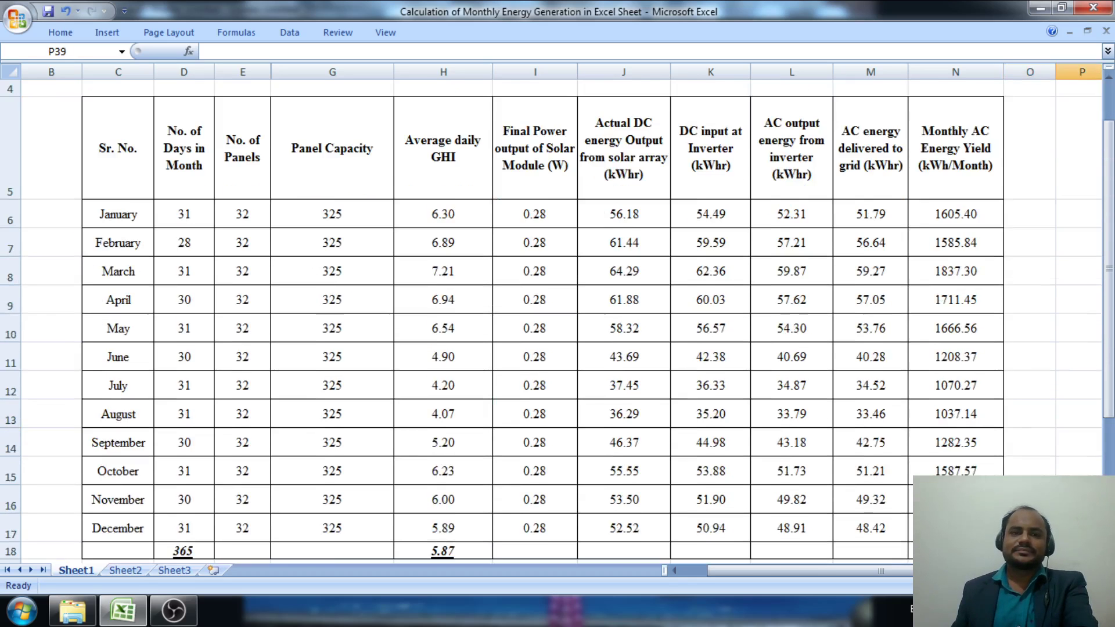